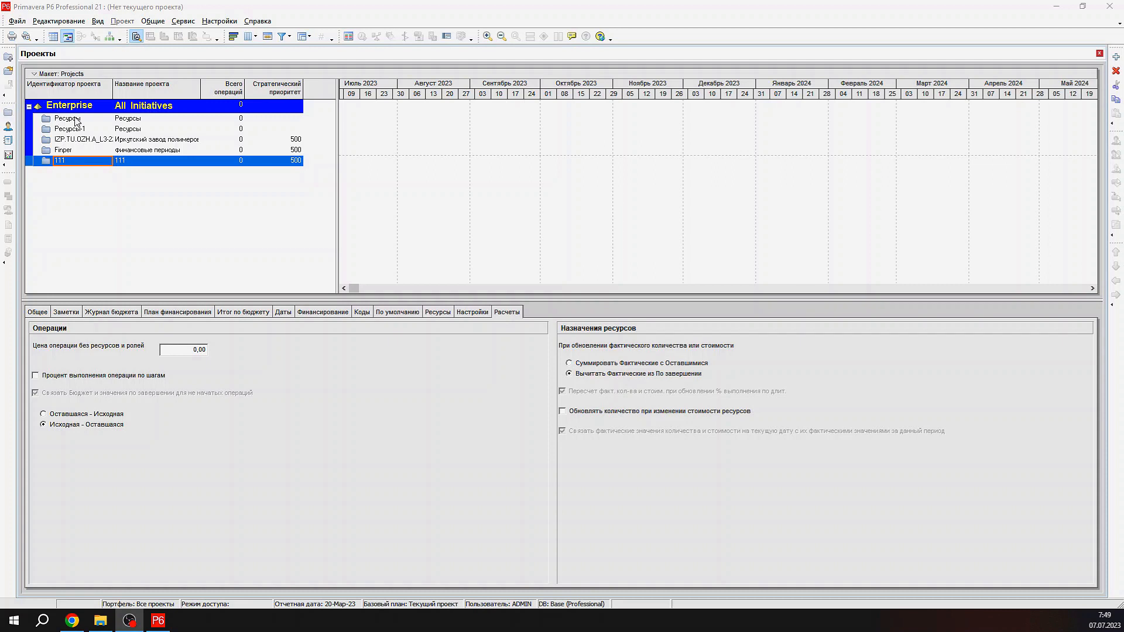
Step: Create a project with the ID "Фнансы" and the name "Финансы", keeping the remaining wizard settings at their defaults
{"action": "left_click", "coordinate": [1116, 57]}
{"action": "left_click", "coordinate": [612, 387]}
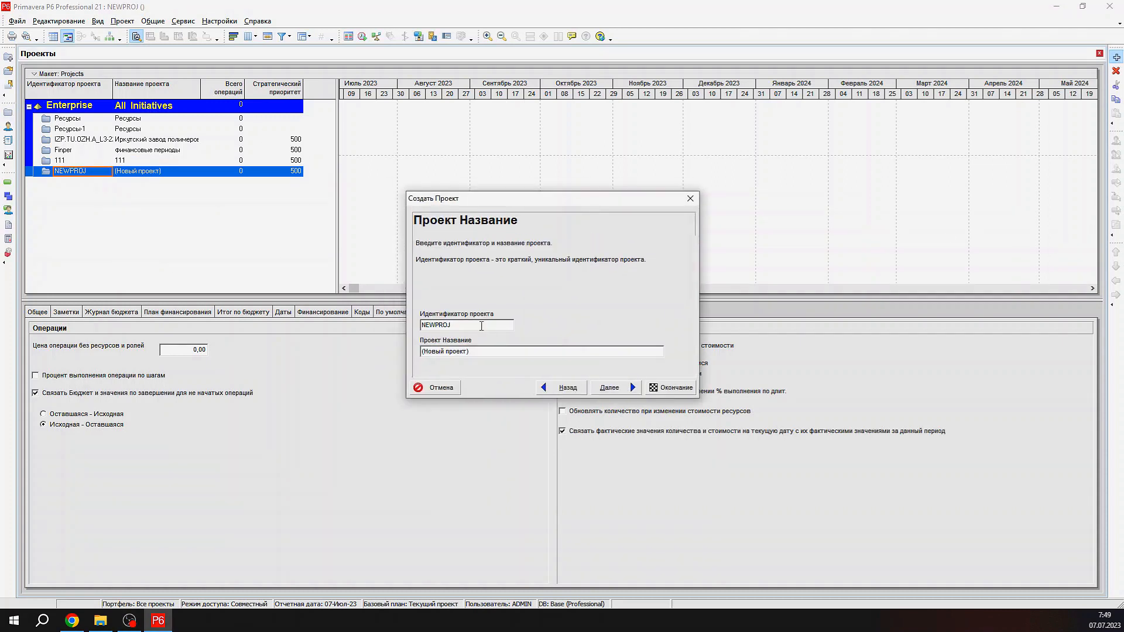
{"action": "double_click", "coordinate": [481, 326]}
{"action": "type", "text": "Фнансы"}
{"action": "key", "text": "Tab"}
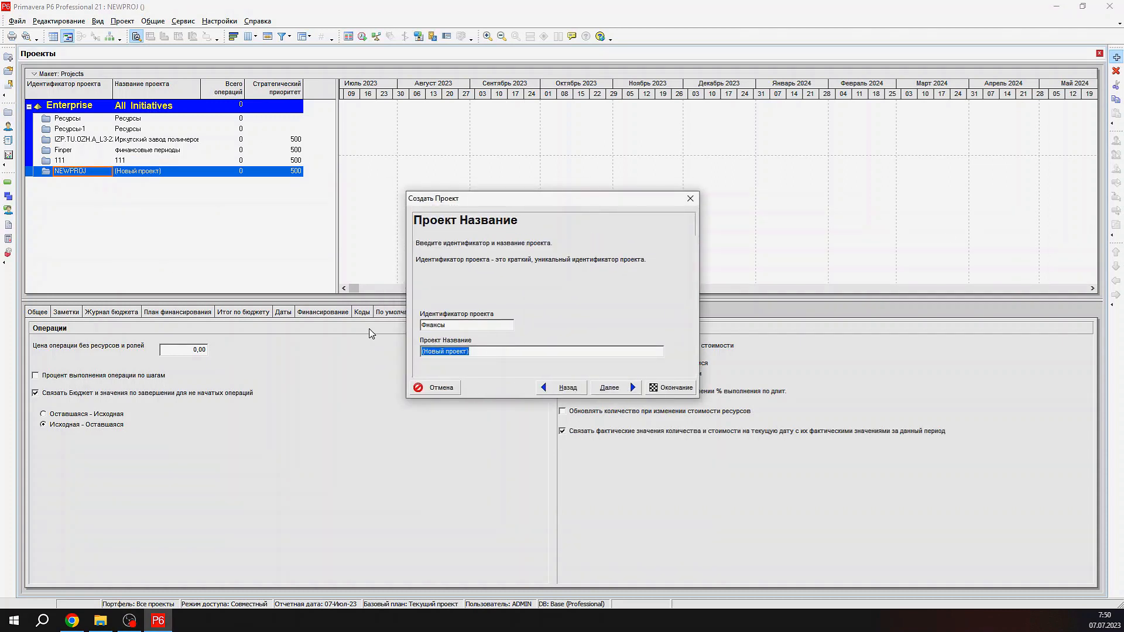
{"action": "type", "text": "Финансы"}
{"action": "left_click", "coordinate": [609, 387]}
{"action": "left_click", "coordinate": [626, 389]}
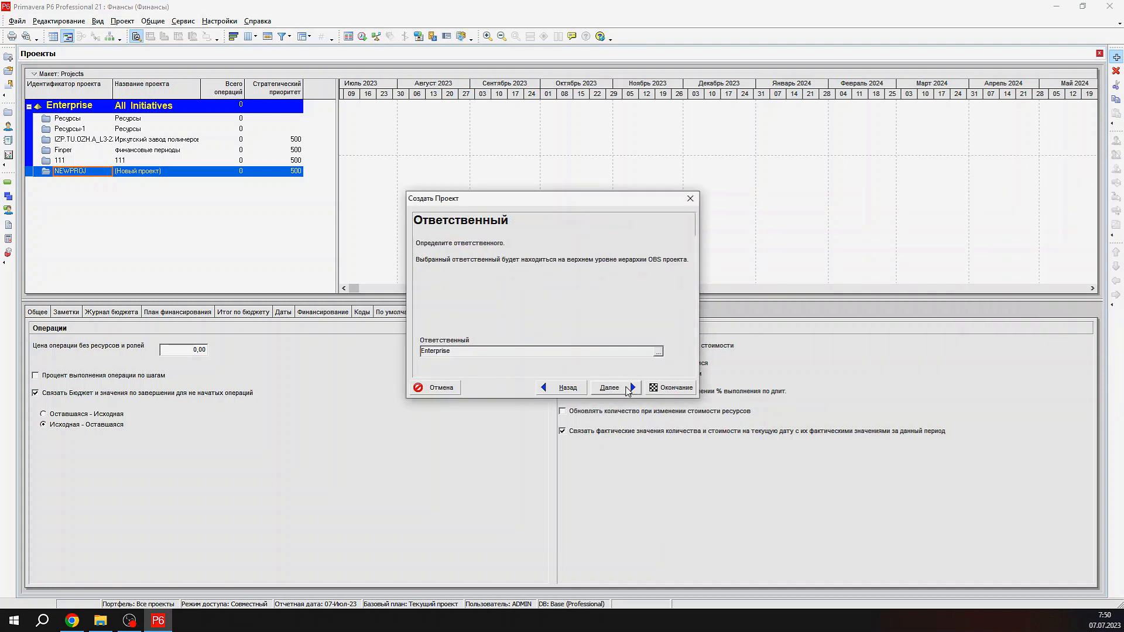
{"action": "left_click", "coordinate": [627, 389]}
{"action": "left_click", "coordinate": [672, 388]}
Step: Check the new project's financial period calendar in its general details, and open the project
{"action": "left_click", "coordinate": [48, 312]}
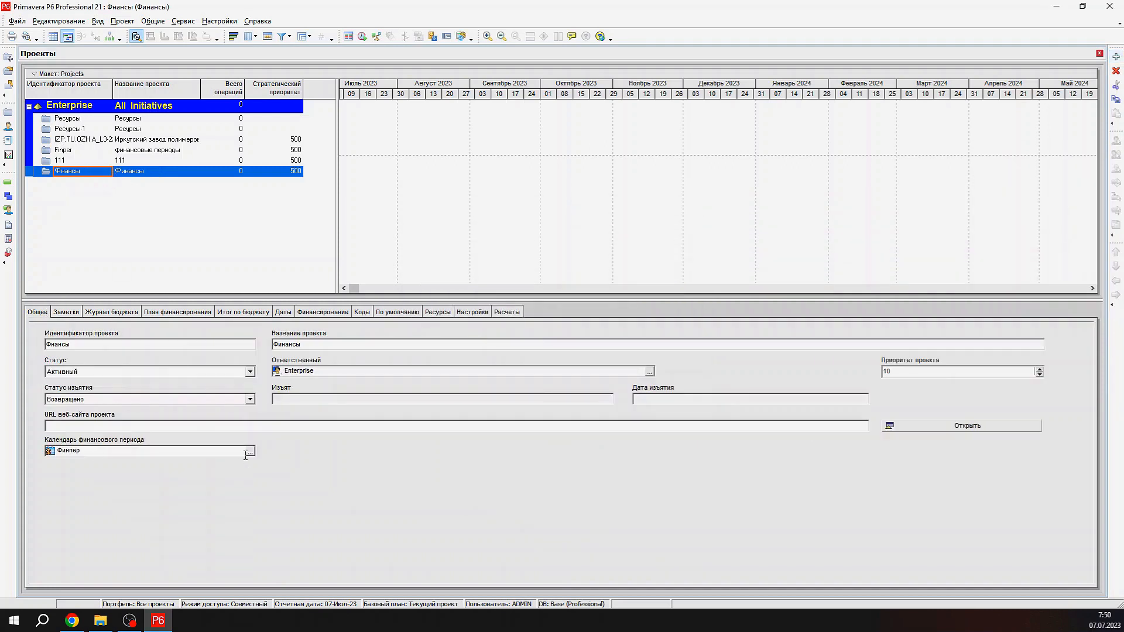
{"action": "left_click", "coordinate": [248, 451]}
{"action": "left_click", "coordinate": [684, 191]}
{"action": "right_click", "coordinate": [138, 171]}
{"action": "left_click", "coordinate": [170, 180]}
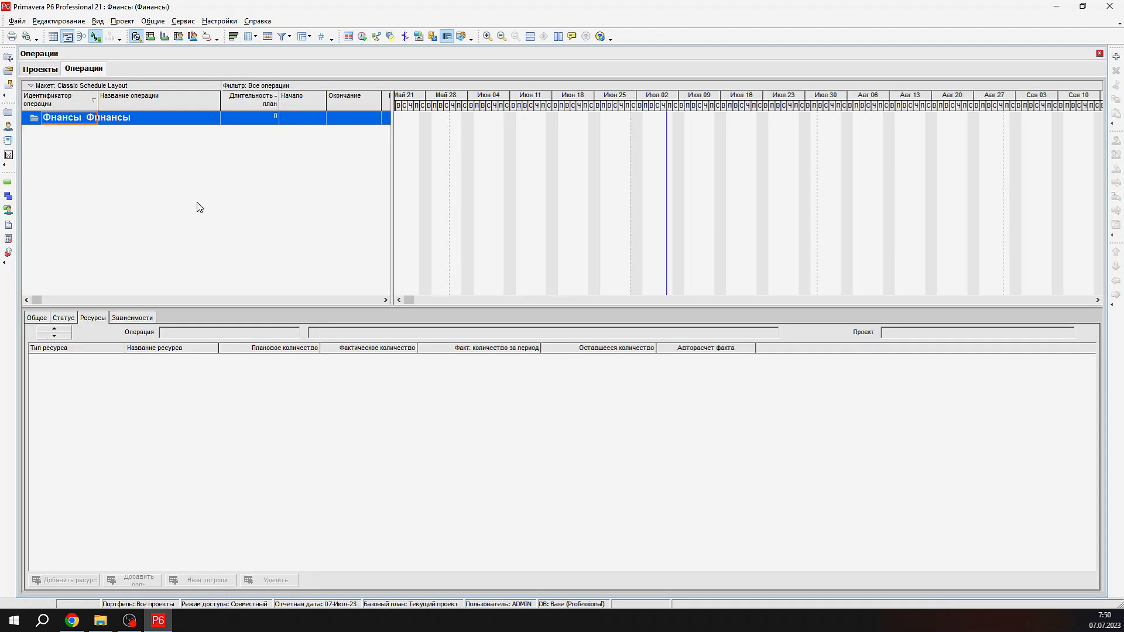
Step: Add three new activities to the project
{"action": "left_click", "coordinate": [1116, 57]}
{"action": "left_click", "coordinate": [1115, 57]}
{"action": "left_click", "coordinate": [1116, 57]}
Step: Assign the labour resource П to activity A1000, Трактор to A1010 and Кирпич to A1020
{"action": "left_click", "coordinate": [151, 131]}
{"action": "left_click", "coordinate": [65, 580]}
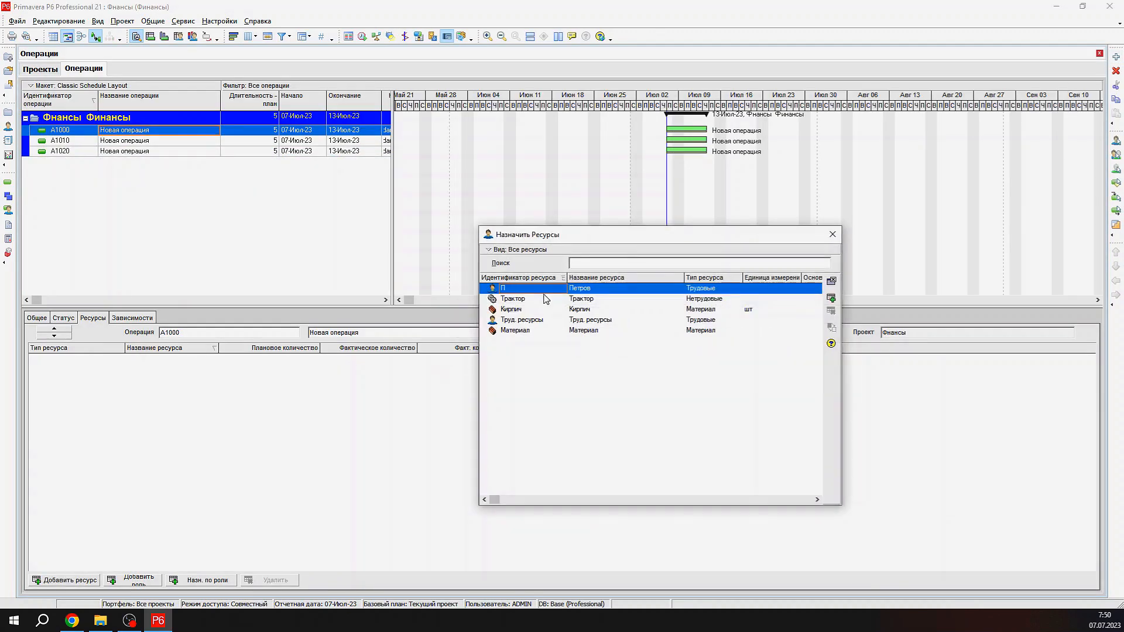
{"action": "double_click", "coordinate": [532, 290]}
{"action": "left_click", "coordinate": [150, 142]}
{"action": "double_click", "coordinate": [529, 299]}
{"action": "left_click", "coordinate": [164, 152]}
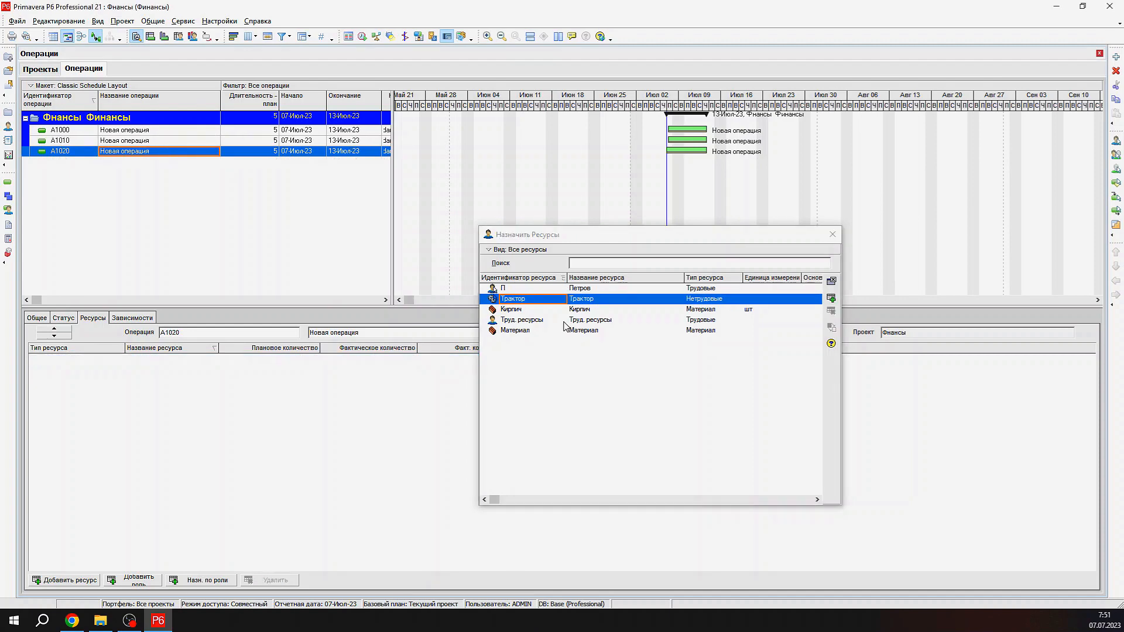
{"action": "double_click", "coordinate": [550, 310]}
{"action": "left_click", "coordinate": [832, 235]}
Step: Link activities A1000, A1010 and A1020 in sequence
{"action": "left_click", "coordinate": [188, 132]}
{"action": "left_click", "coordinate": [183, 150], "text": "shift"}
{"action": "right_click", "coordinate": [182, 143]}
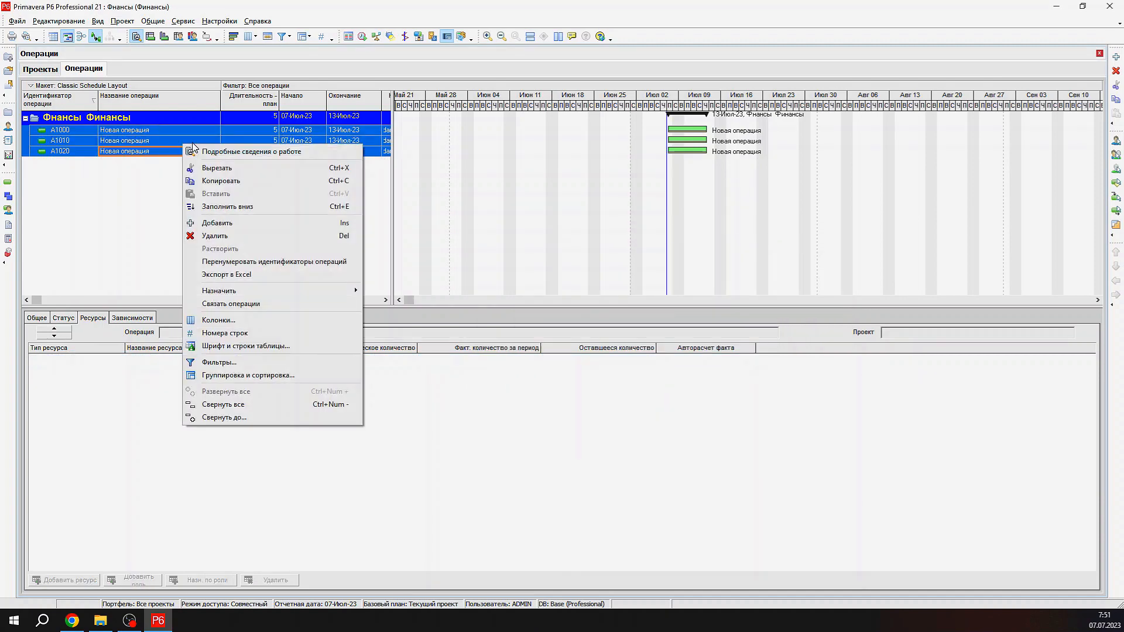
{"action": "left_click", "coordinate": [250, 304]}
Step: Schedule the project with the data date 01-Июн-23 applied to all projects
{"action": "key", "text": "F9"}
{"action": "left_click", "coordinate": [493, 285]}
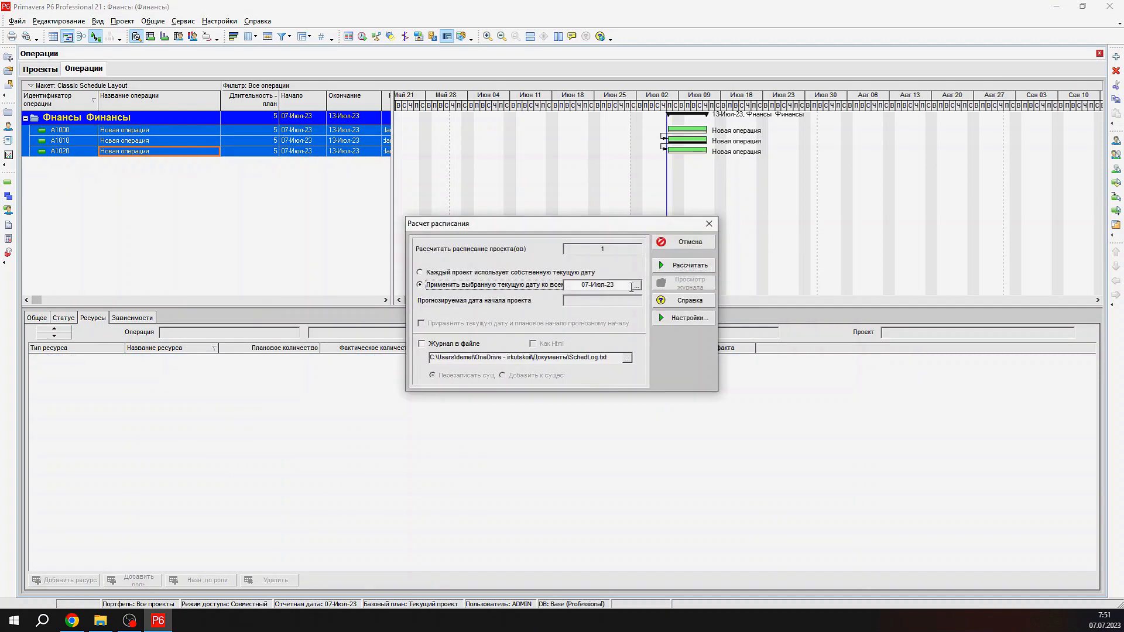
{"action": "left_click", "coordinate": [636, 286]}
{"action": "left_click", "coordinate": [973, 306]}
{"action": "double_click", "coordinate": [1056, 337]}
{"action": "left_click", "coordinate": [688, 264]}
Step: Enlarge the activity table in width and height, and display the resource assignments of activity A1000
{"action": "left_click", "coordinate": [390, 37]}
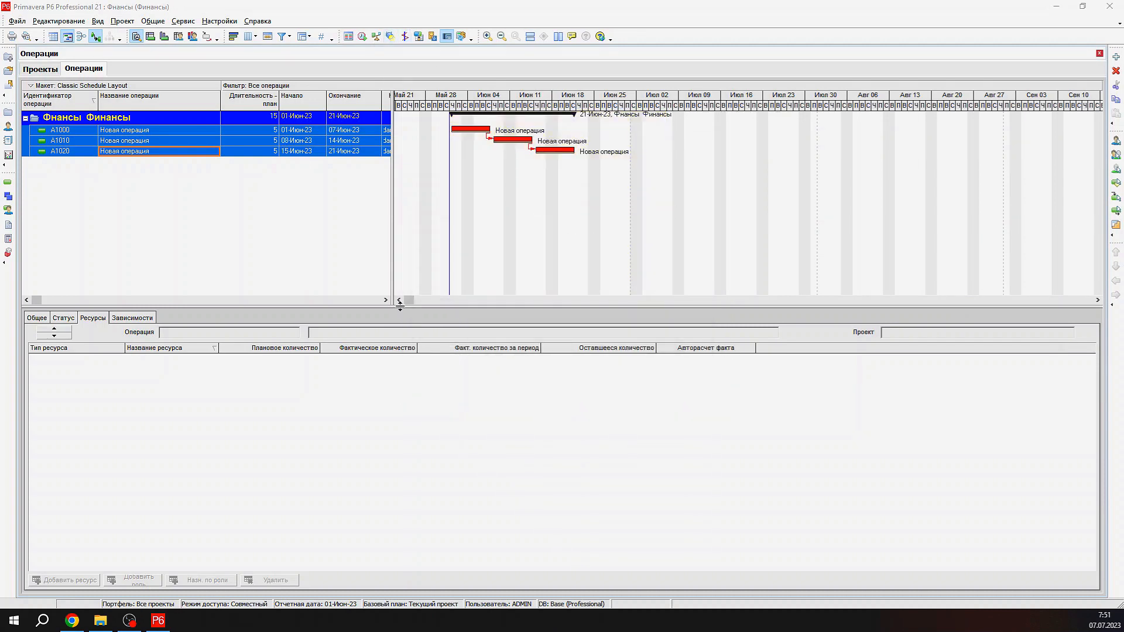
{"action": "left_click_drag", "start_coordinate": [399, 306], "coordinate": [609, 321]}
{"action": "left_click", "coordinate": [252, 130]}
Step: Add the "Фактическое количество" columns of financial periods 2023-06-01 and 2023-06-03 to the resource assignment columns
{"action": "left_click", "coordinate": [498, 498]}
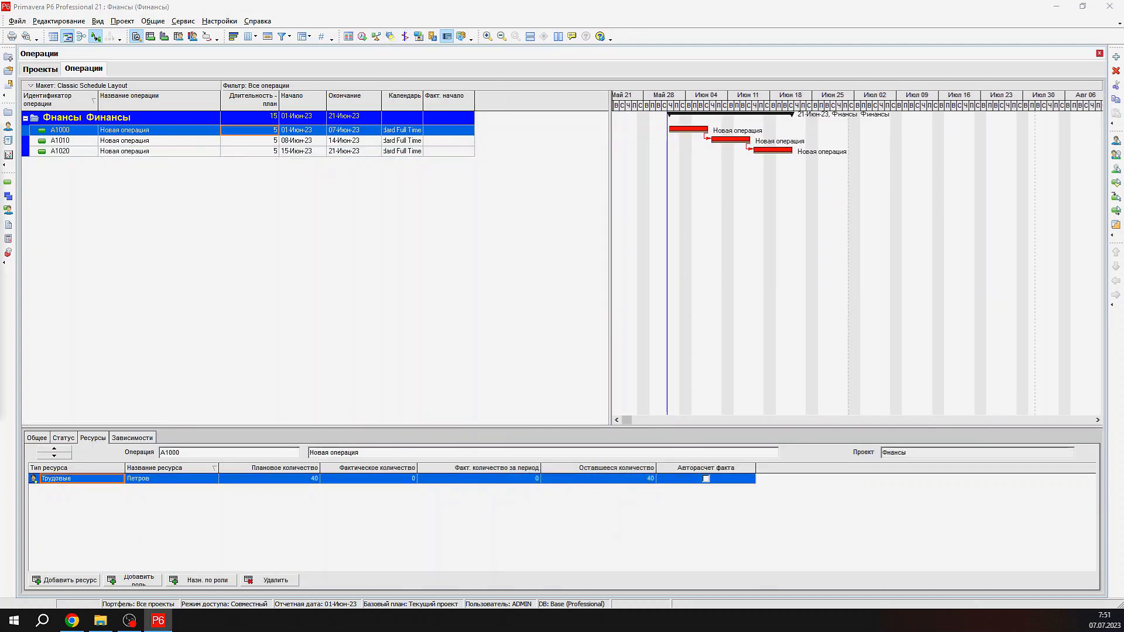
{"action": "left_click_drag", "start_coordinate": [0, 138], "coordinate": [425, 109]}
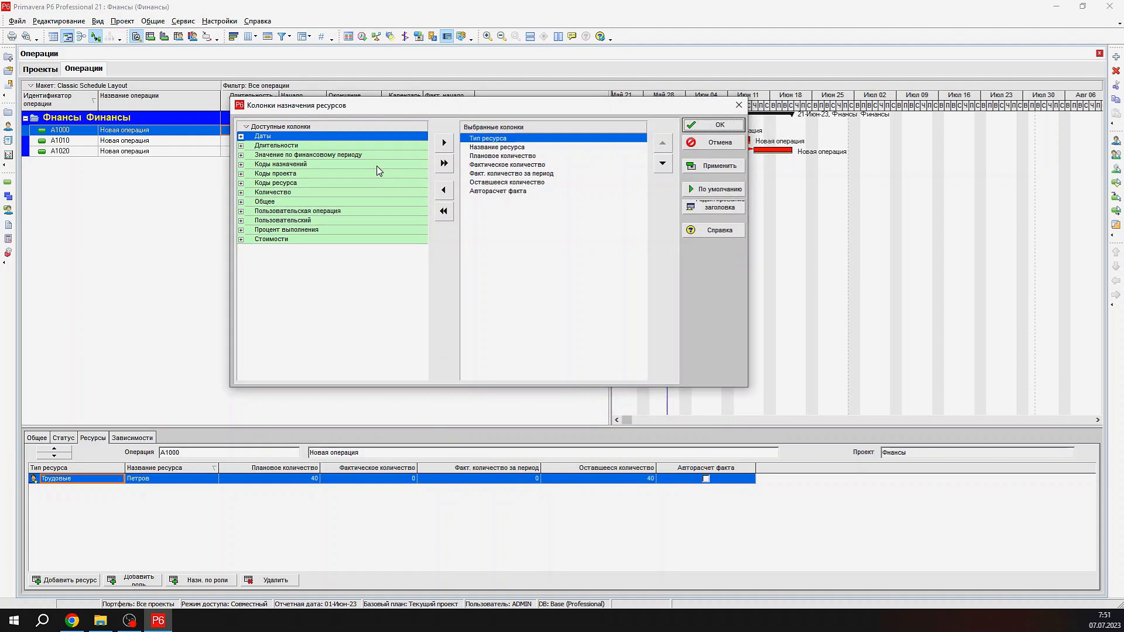
{"action": "left_click", "coordinate": [241, 155]}
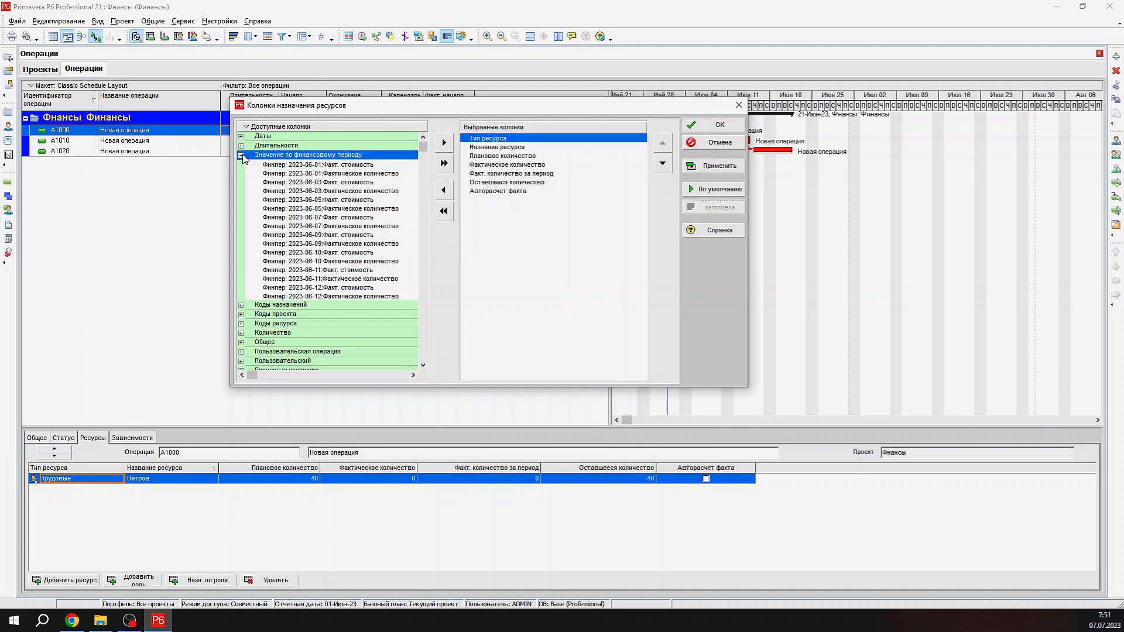
{"action": "double_click", "coordinate": [360, 174]}
{"action": "left_click", "coordinate": [361, 183]}
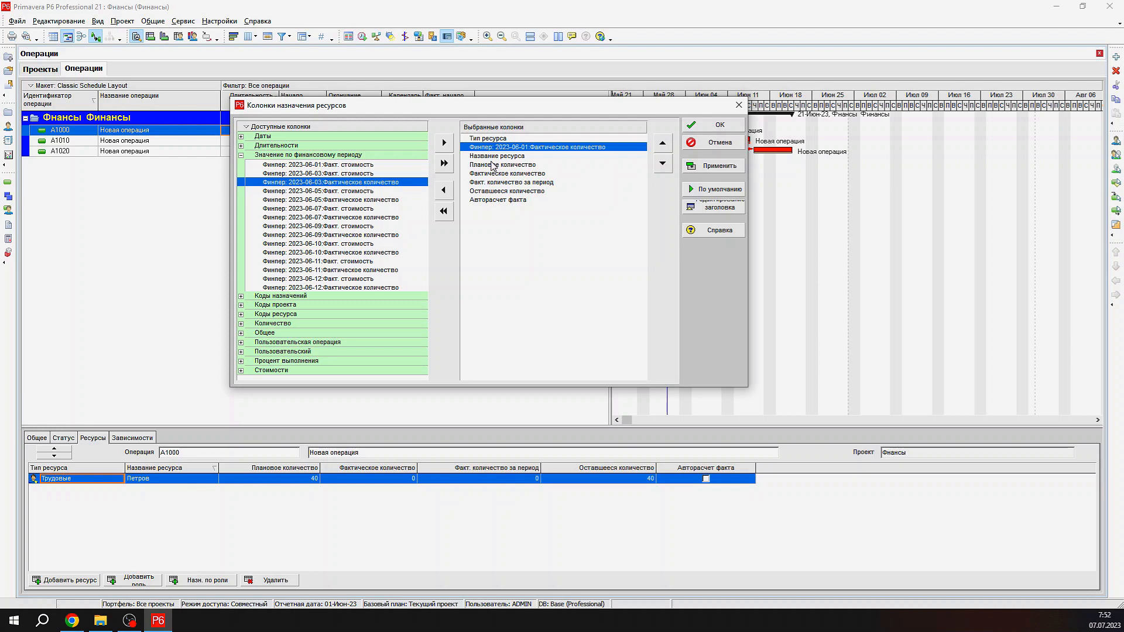
{"action": "double_click", "coordinate": [395, 182]}
Step: Move the two financial period columns to the end of the list, remove "Авторасчет факта", and apply the column setup
{"action": "left_click", "coordinate": [523, 147], "text": "ctrl"}
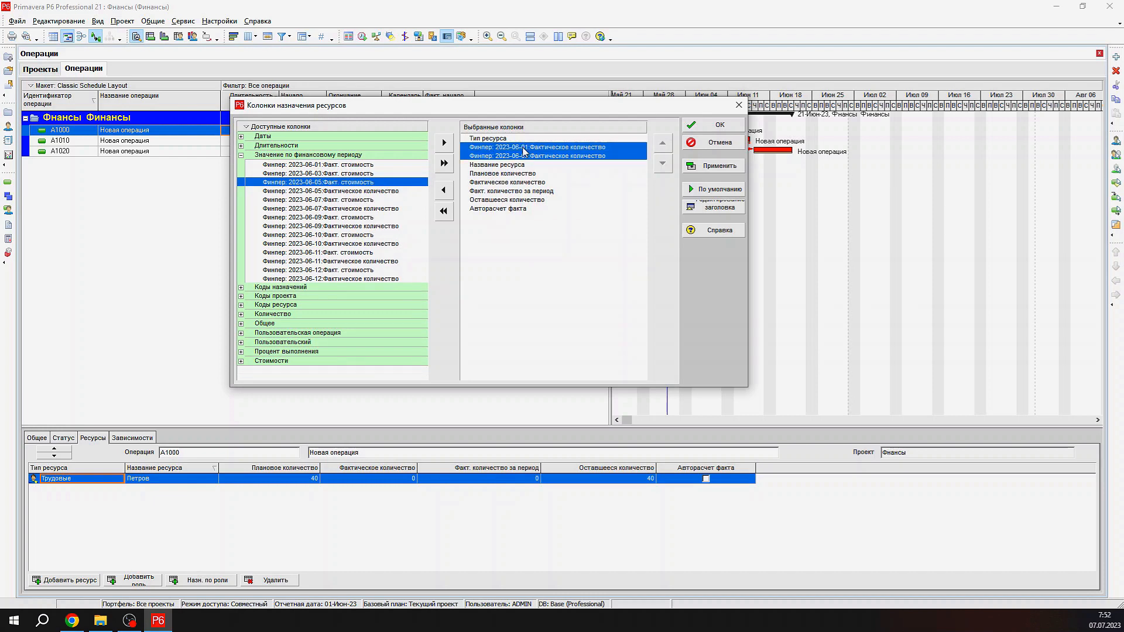
{"action": "left_click_drag", "start_coordinate": [536, 149], "coordinate": [533, 225]}
{"action": "left_click", "coordinate": [519, 191]}
{"action": "double_click", "coordinate": [519, 191]}
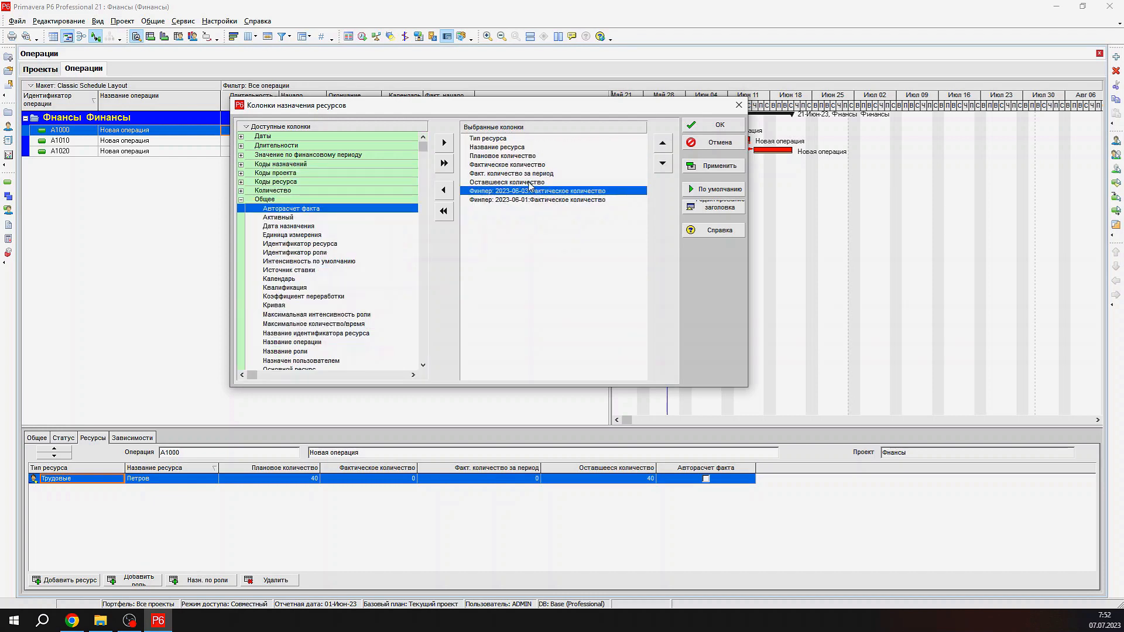
{"action": "left_click", "coordinate": [528, 182]}
{"action": "left_click", "coordinate": [531, 173]}
{"action": "left_click", "coordinate": [531, 164]}
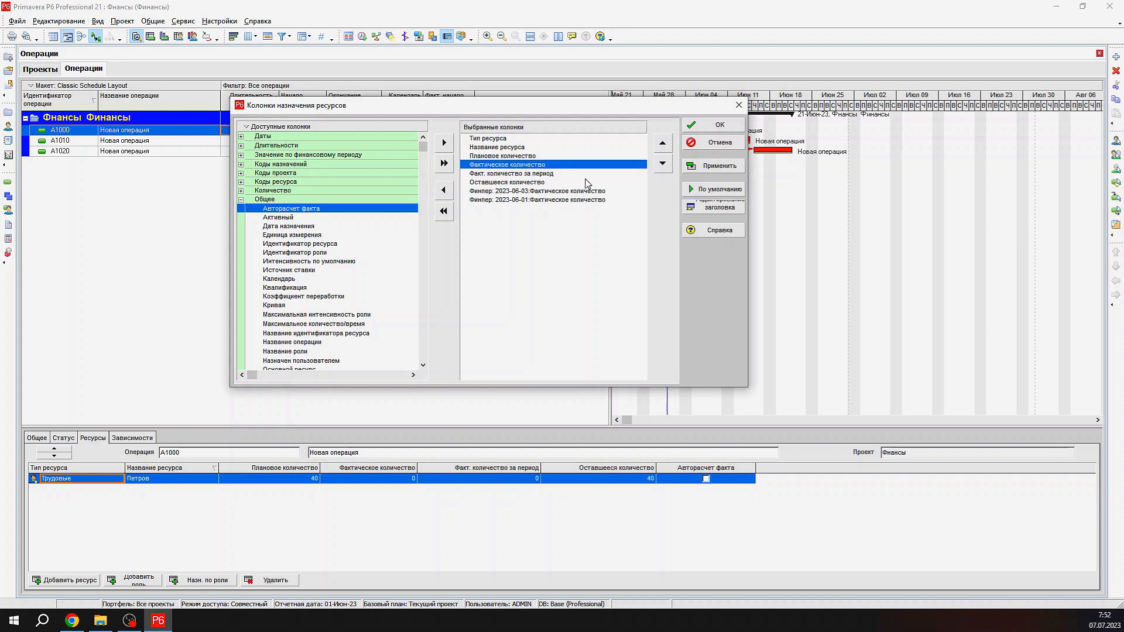
{"action": "left_click", "coordinate": [720, 125]}
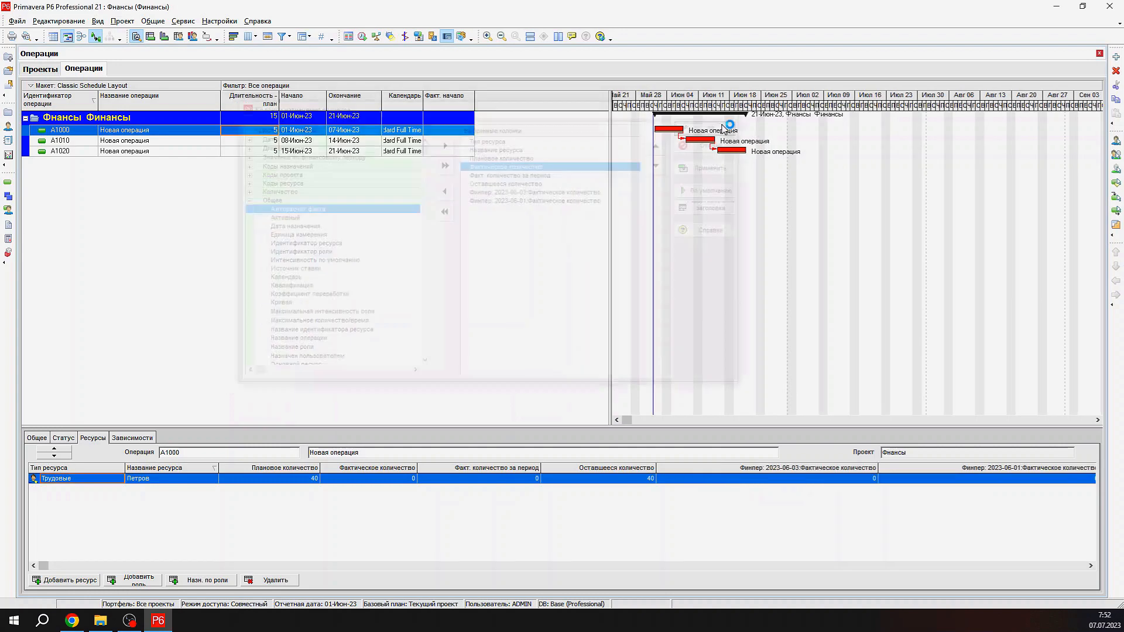
Step: Narrow both financial period columns and test whether A1000's remaining, period and financial-period quantities can be edited
{"action": "left_click_drag", "start_coordinate": [876, 468], "coordinate": [753, 468]}
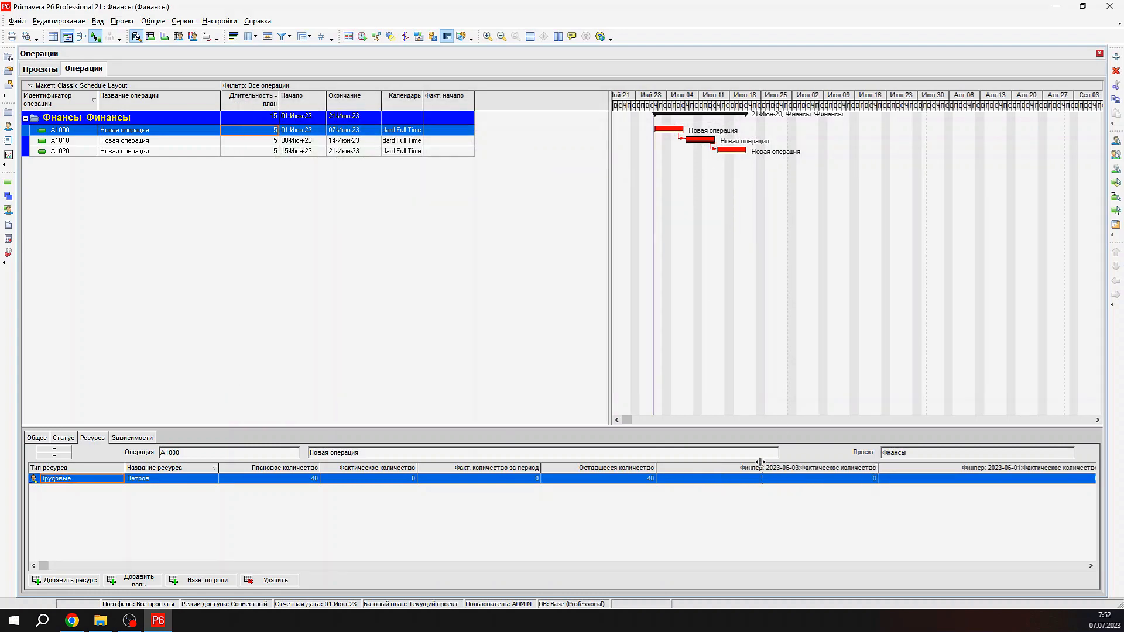
{"action": "left_click_drag", "start_coordinate": [974, 468], "coordinate": [868, 469]}
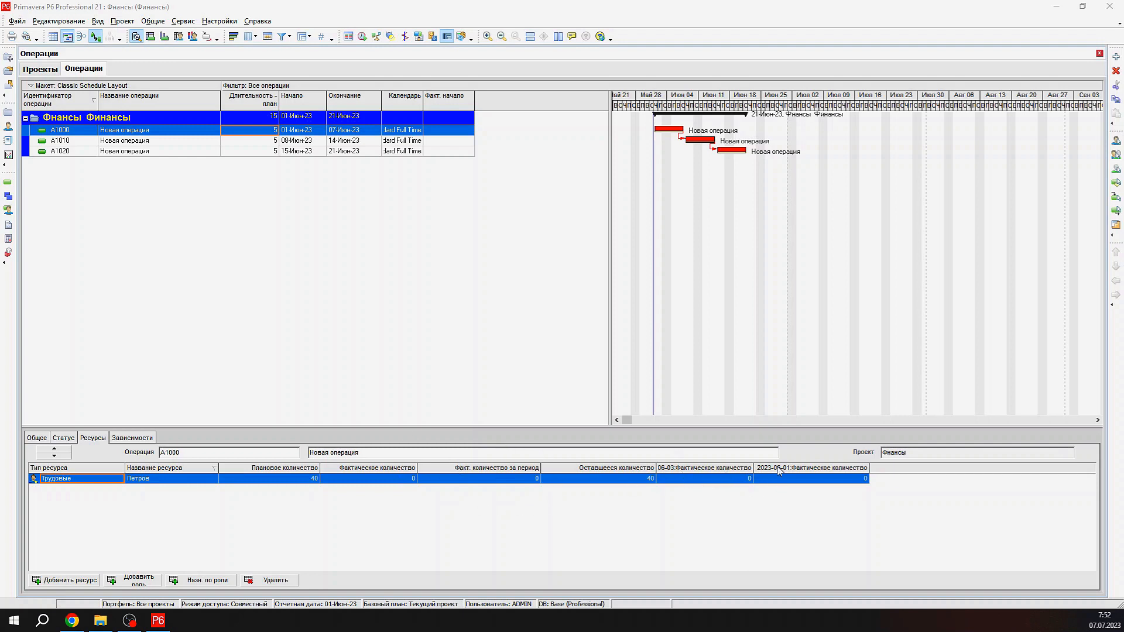
{"action": "left_click", "coordinate": [517, 479]}
{"action": "left_click", "coordinate": [587, 480]}
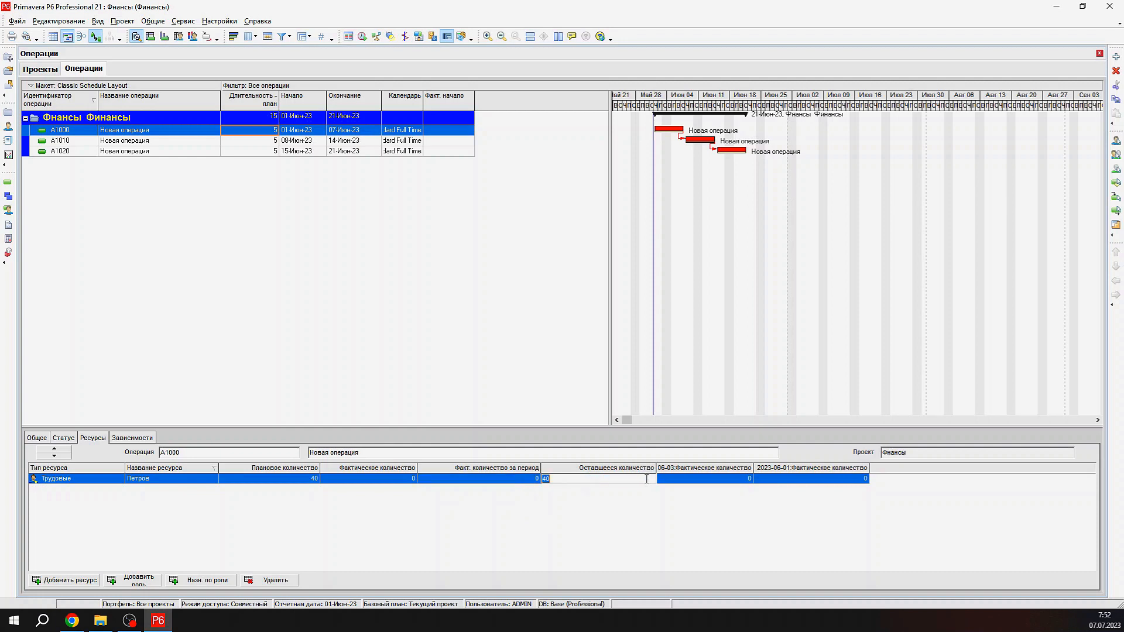
{"action": "left_click", "coordinate": [720, 480]}
{"action": "left_click", "coordinate": [800, 478]}
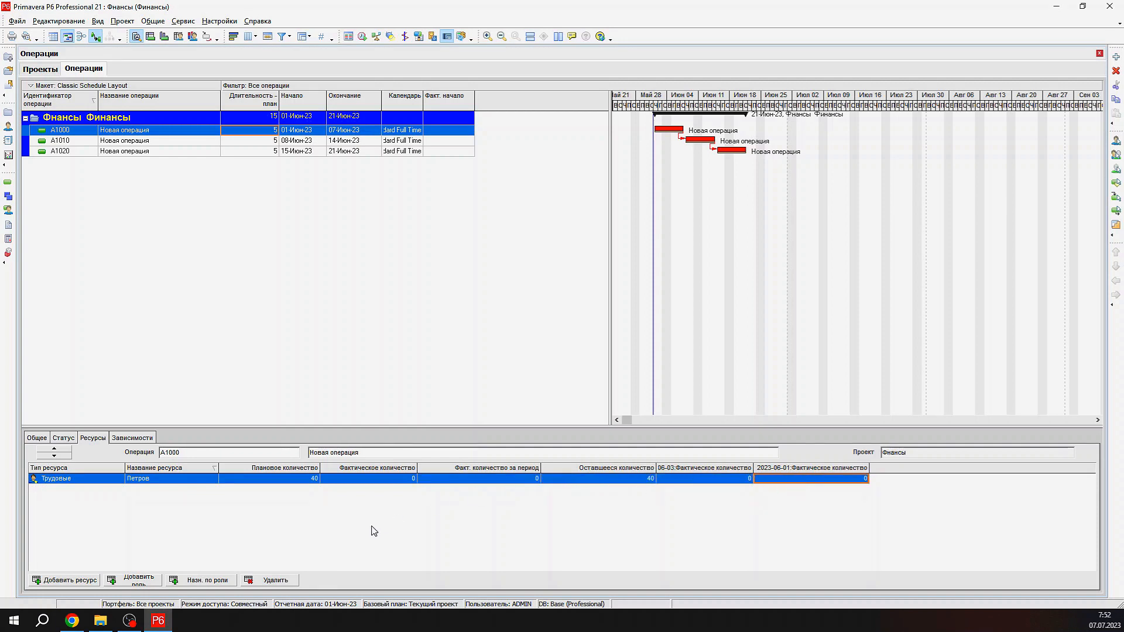
Step: Mark activity A1000 as started on 01-Июн-23 in its status details
{"action": "left_click", "coordinate": [41, 439]}
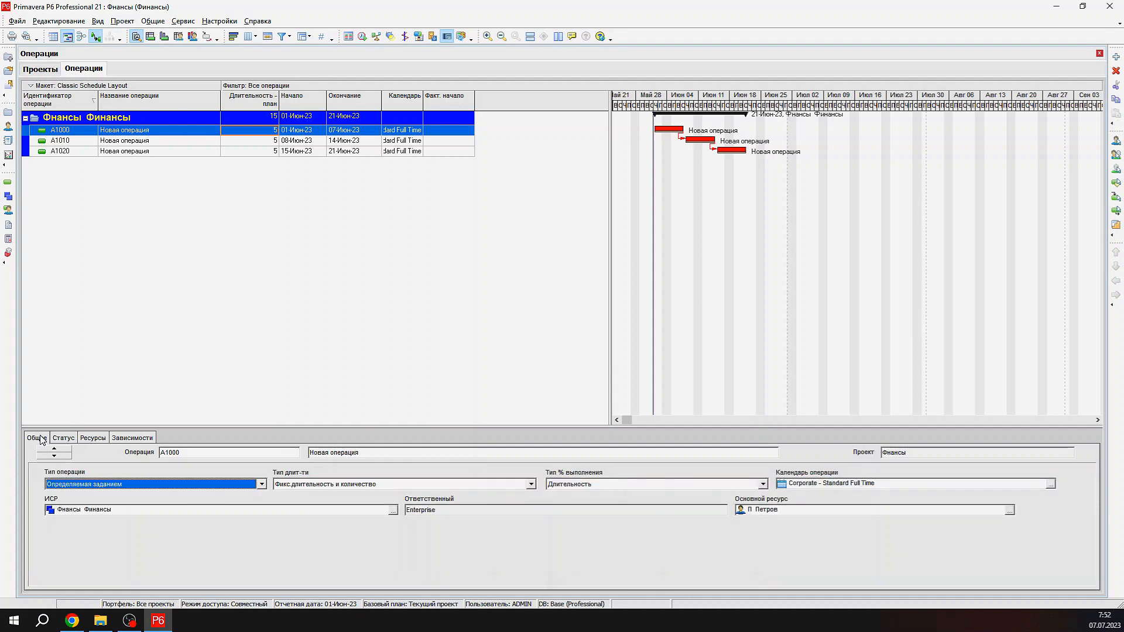
{"action": "left_click", "coordinate": [60, 438]}
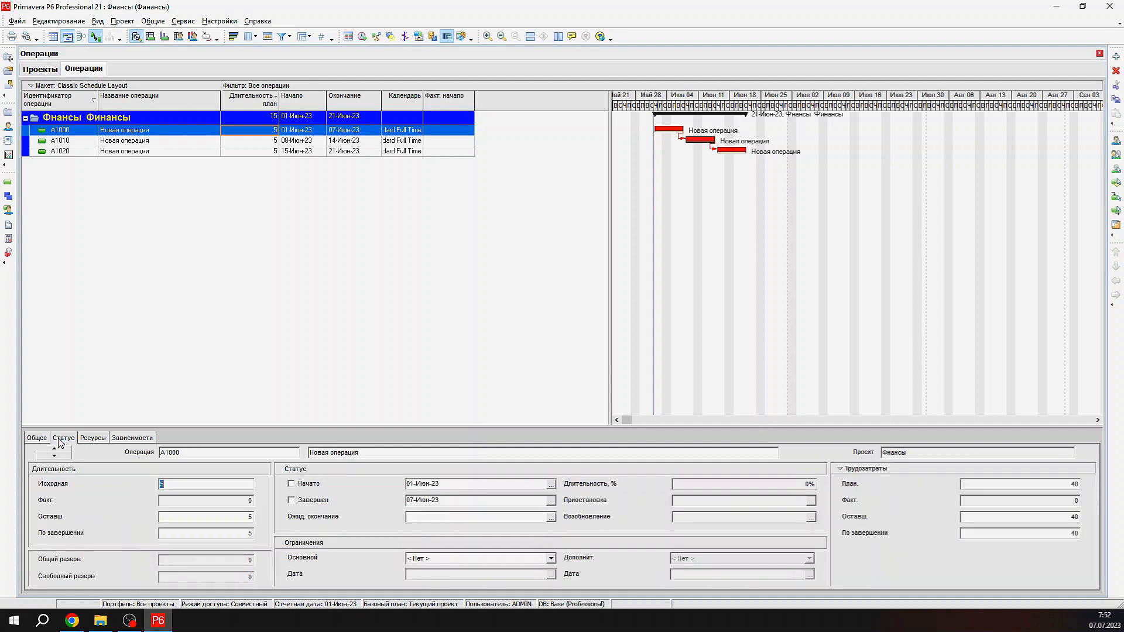
{"action": "left_click", "coordinate": [292, 484]}
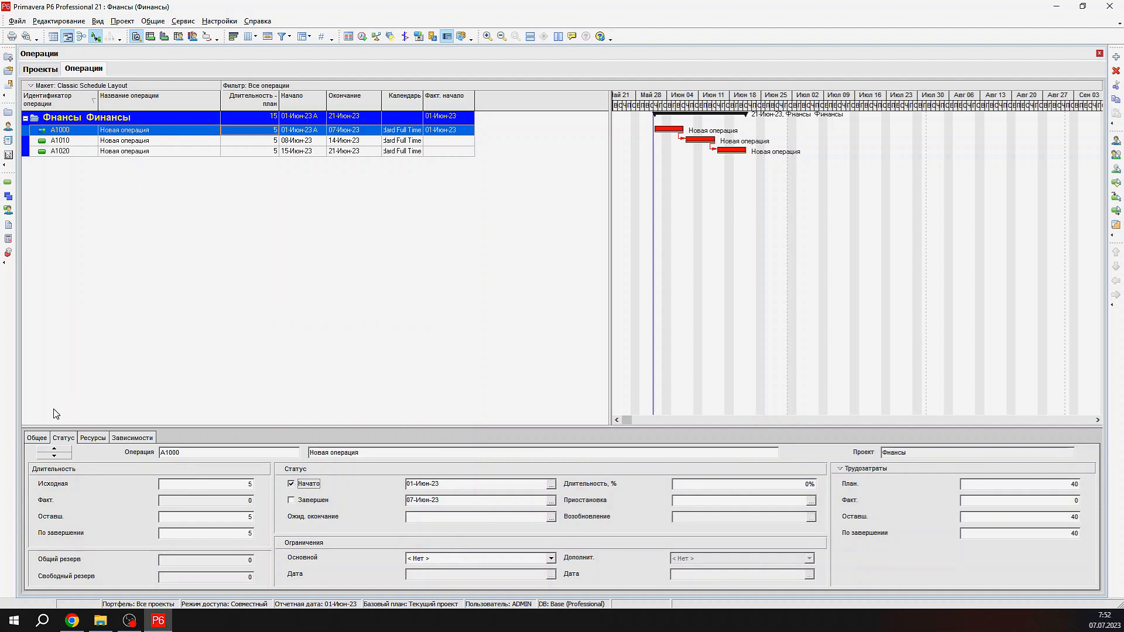
Step: Check whether the actual quantity for the period and both financial-period quantities are editable on A1000's resource assignment
{"action": "left_click", "coordinate": [103, 438]}
{"action": "left_click", "coordinate": [491, 480]}
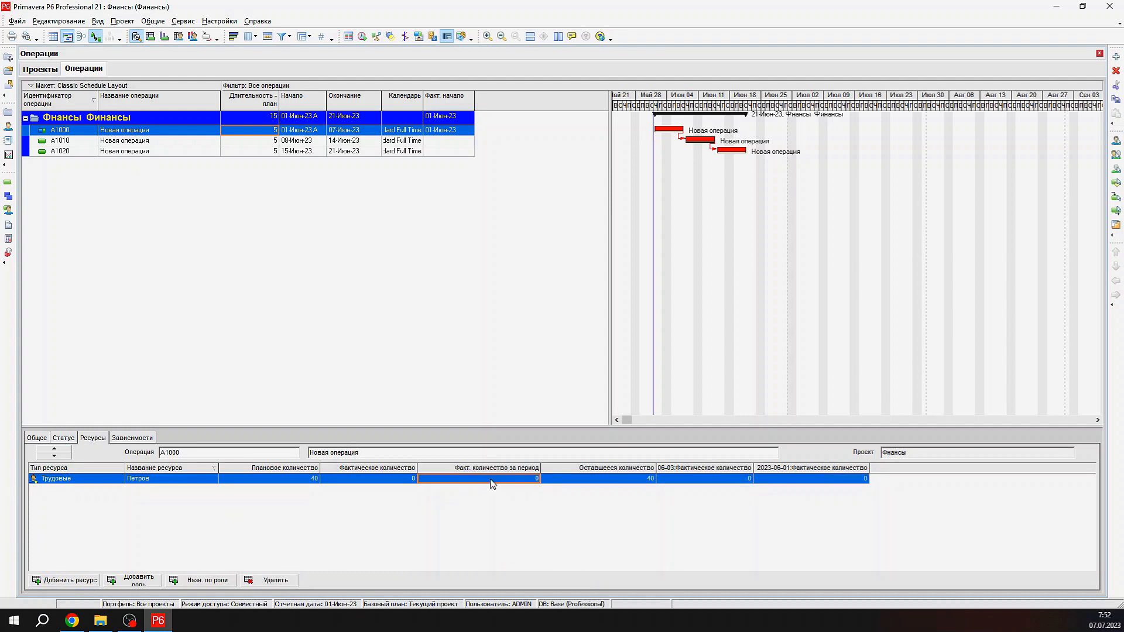
{"action": "left_click", "coordinate": [740, 479]}
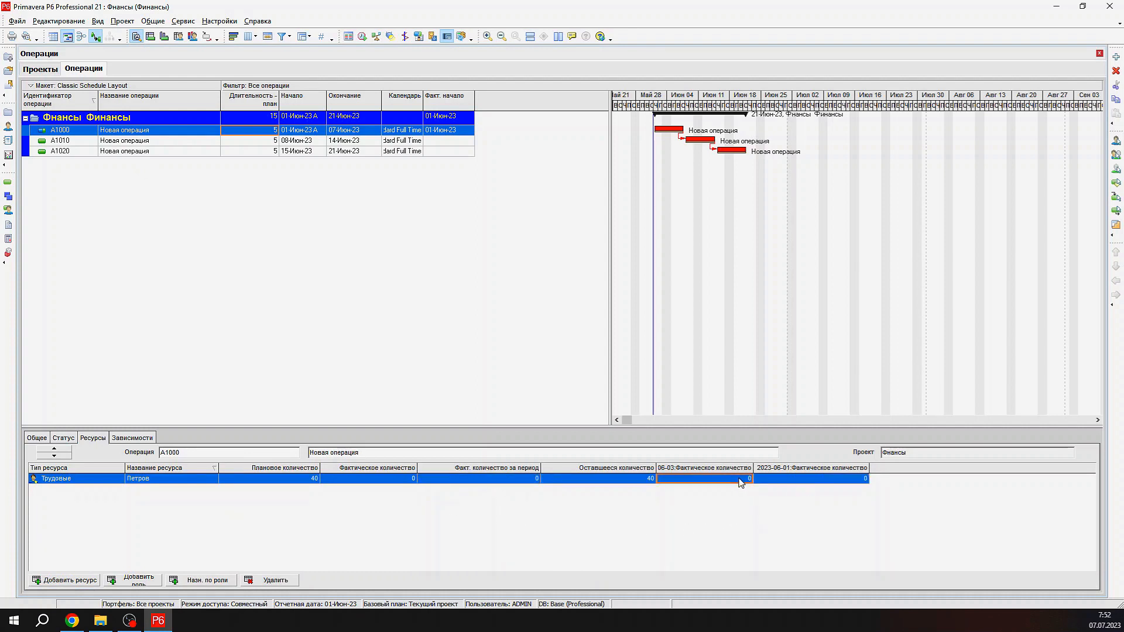
{"action": "left_click", "coordinate": [797, 482]}
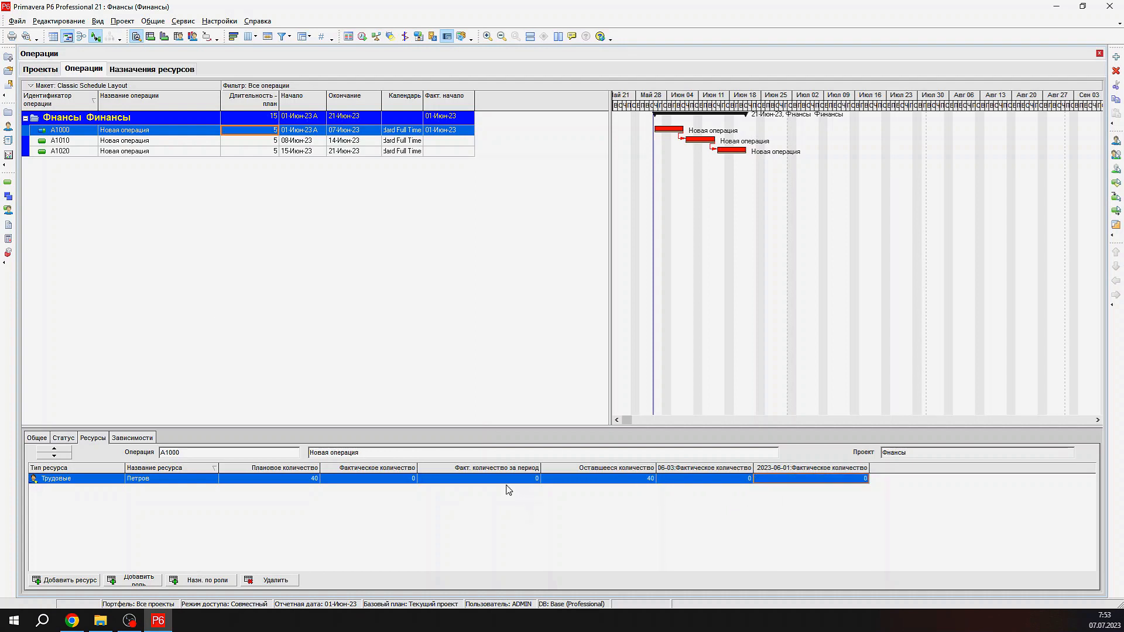
Step: Examine the financial-period actual quantities in the resource assignments view, widening the table and the 2023-06-01 column
{"action": "left_click", "coordinate": [8, 209]}
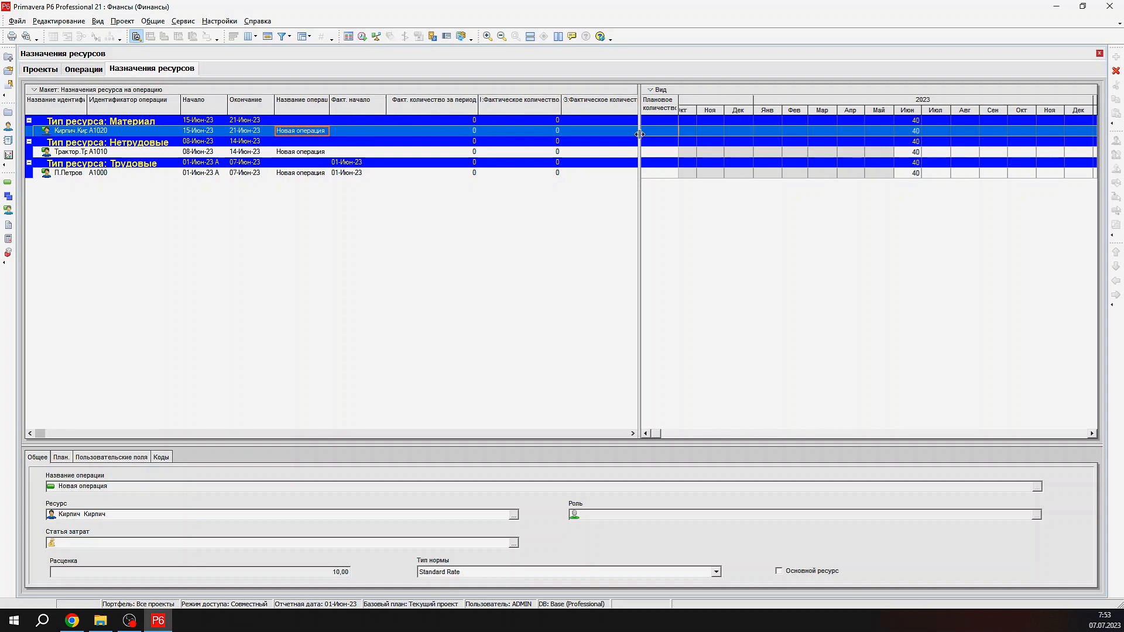
{"action": "left_click_drag", "start_coordinate": [639, 135], "coordinate": [744, 134]}
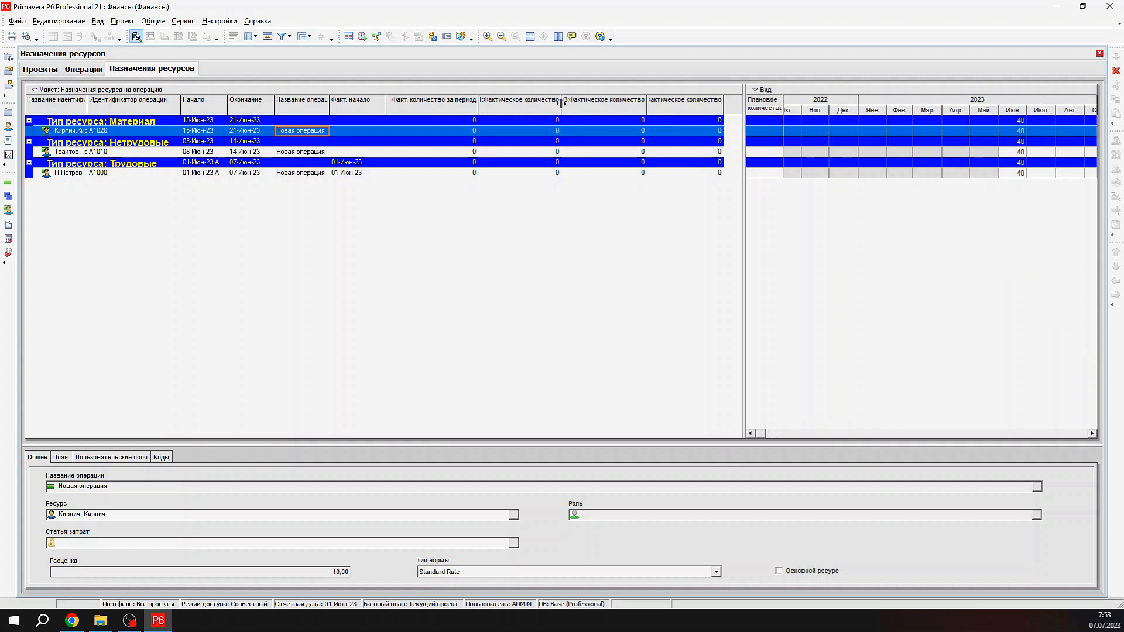
{"action": "left_click_drag", "start_coordinate": [564, 104], "coordinate": [609, 112]}
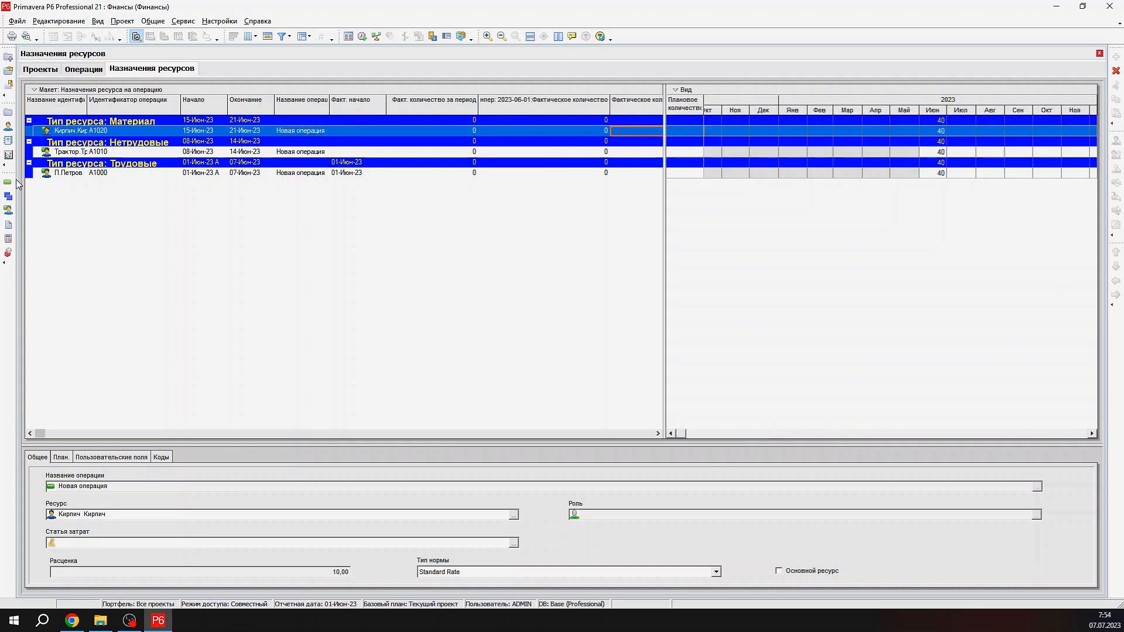
Step: Return to the activities and set the 2023-06-03 financial-period actual quantity of A1000's labour resource to 20
{"action": "left_click", "coordinate": [9, 182]}
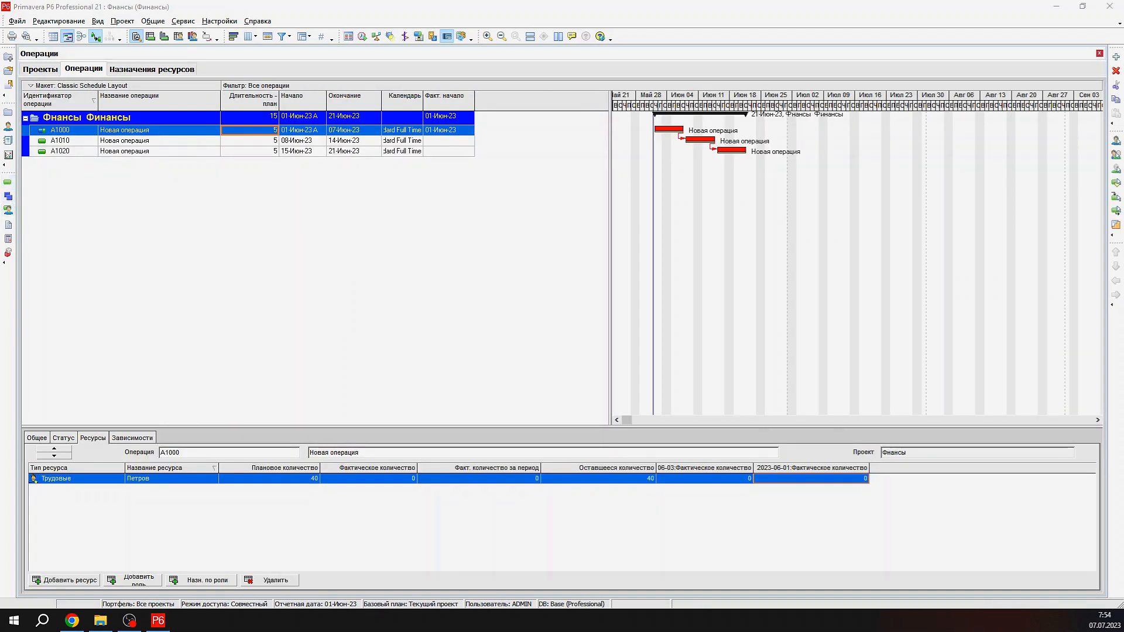
{"action": "left_click", "coordinate": [708, 478]}
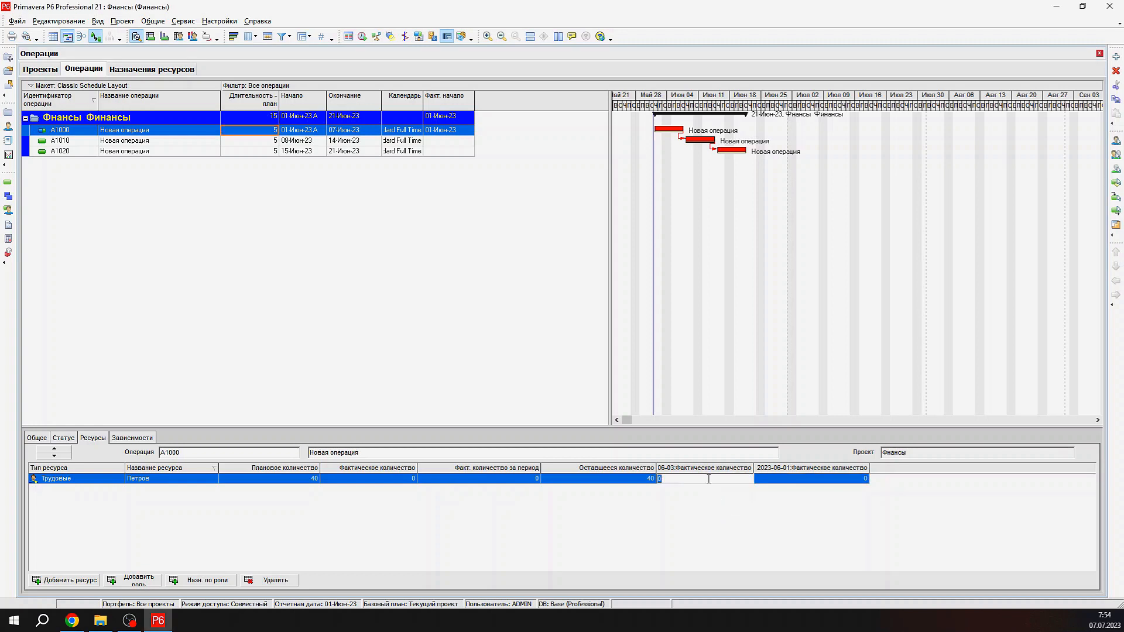
{"action": "type", "text": "20"}
{"action": "key", "text": "Return"}
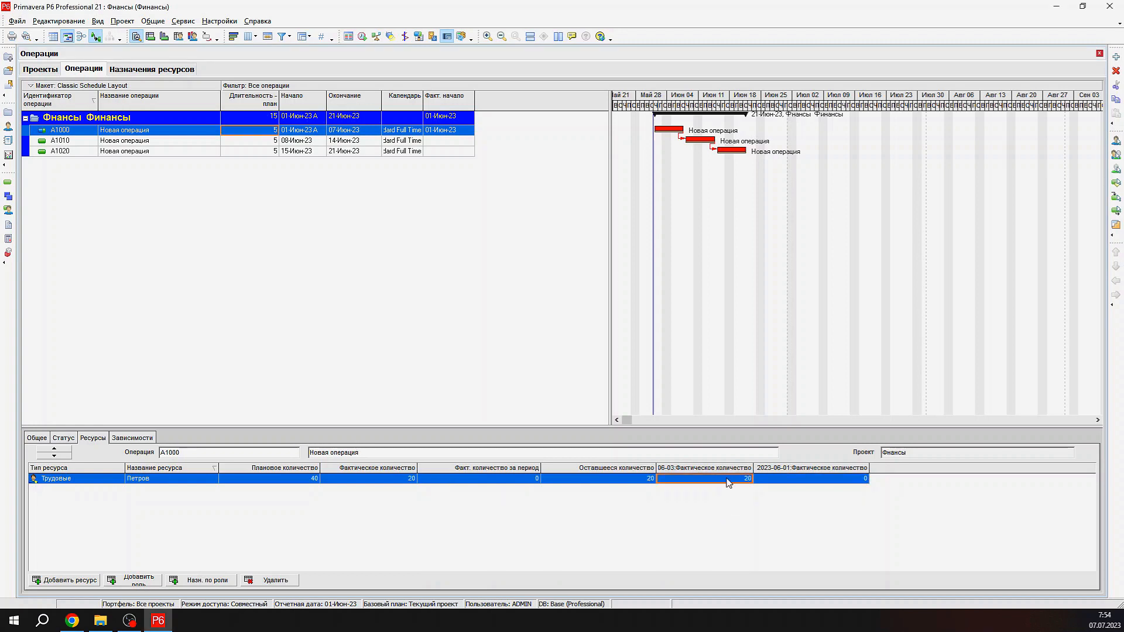
Step: Reschedule the project using 02-Июн-23 as the data date applied to all projects
{"action": "key", "text": "F9"}
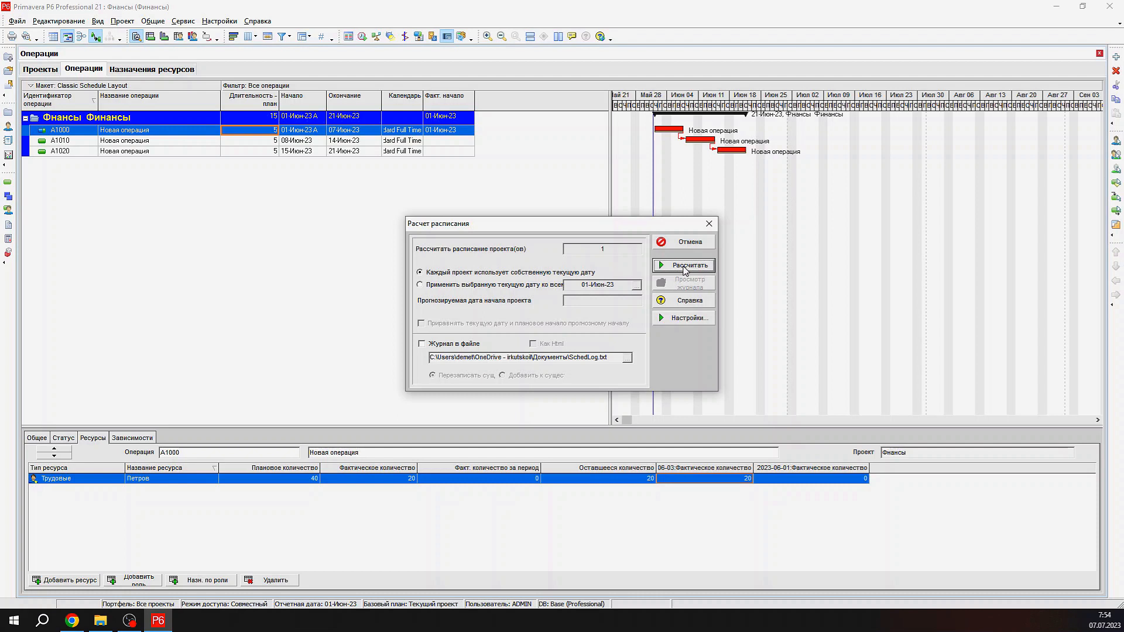
{"action": "left_click", "coordinate": [484, 286]}
{"action": "left_click", "coordinate": [636, 286]}
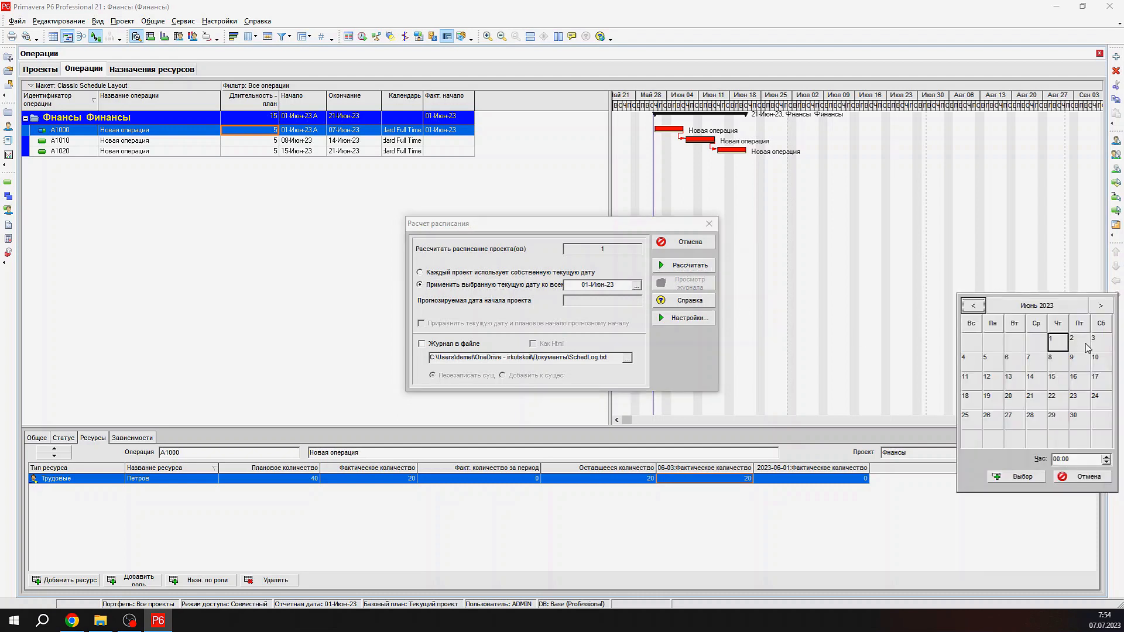
{"action": "double_click", "coordinate": [1086, 347]}
{"action": "left_click", "coordinate": [682, 265]}
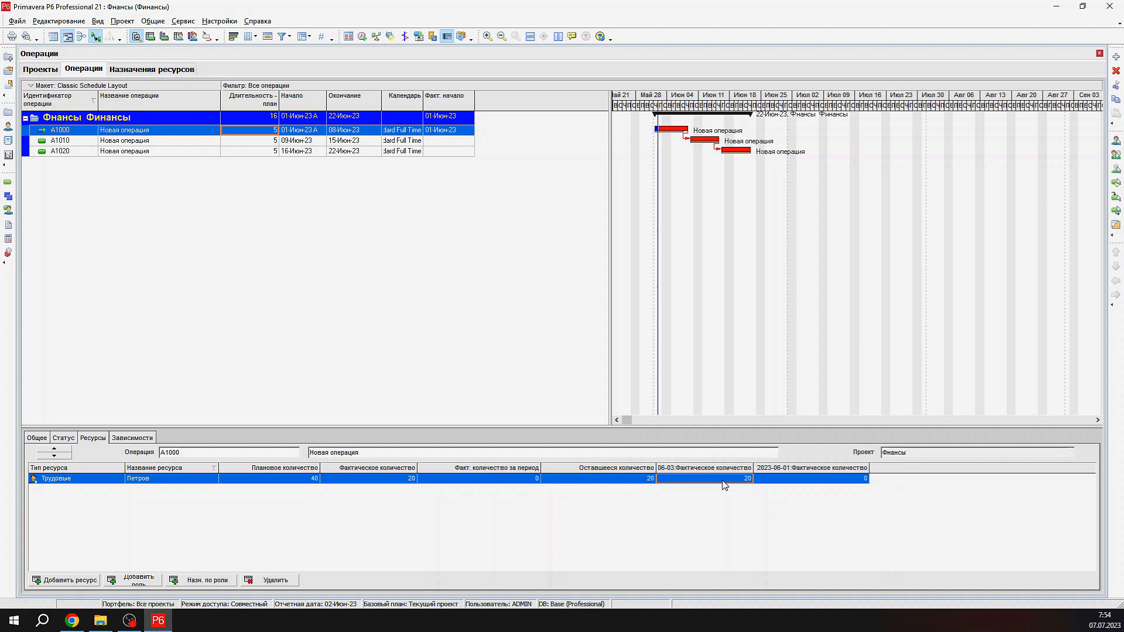
Step: Reschedule the project with the data date set back to 01-Июн-23
{"action": "key", "text": "F9"}
{"action": "left_click", "coordinate": [636, 285]}
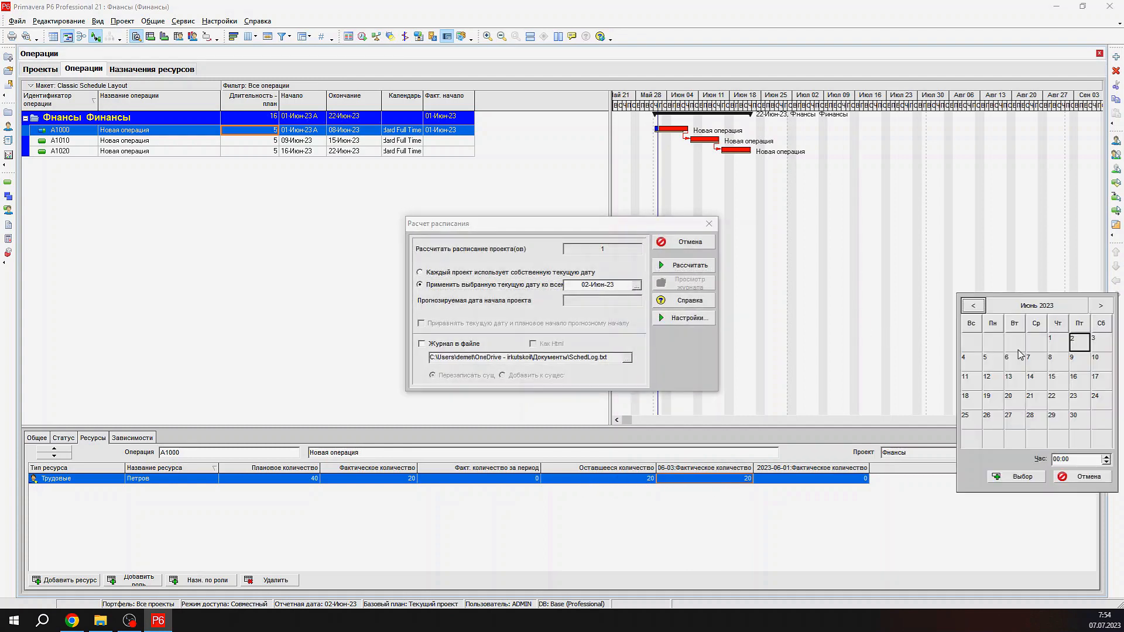
{"action": "double_click", "coordinate": [1049, 338]}
{"action": "left_click", "coordinate": [683, 266]}
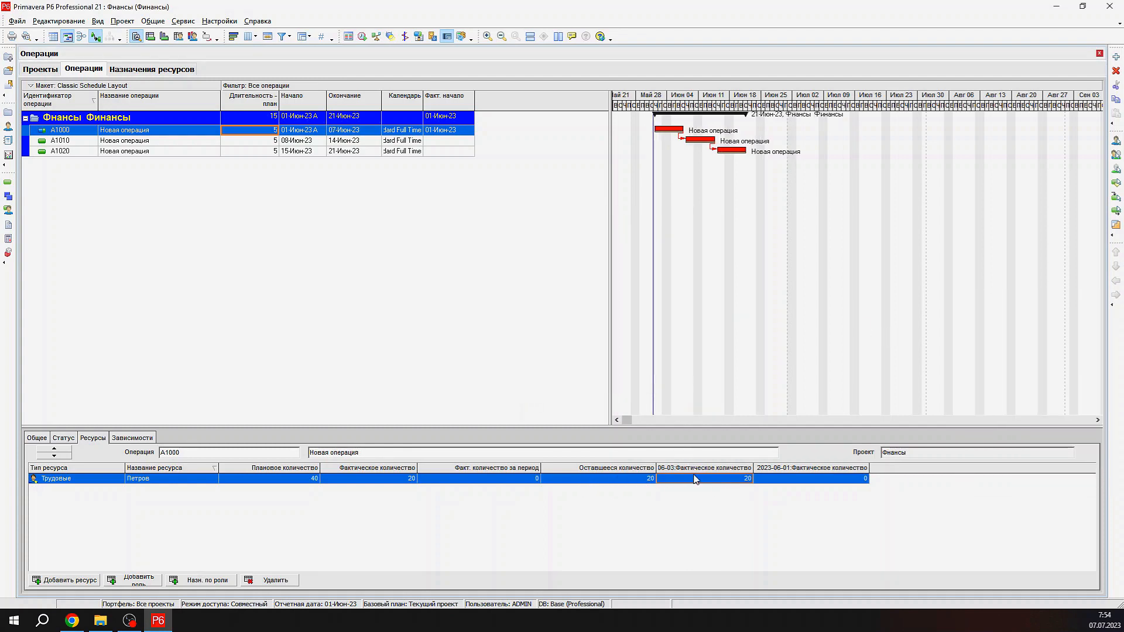
Step: For A1000's labour resource, set the 2023-06-03 financial-period actual quantity to 0 and the actual quantity for the period to 20
{"action": "left_click", "coordinate": [695, 478]}
{"action": "type", "text": "0"}
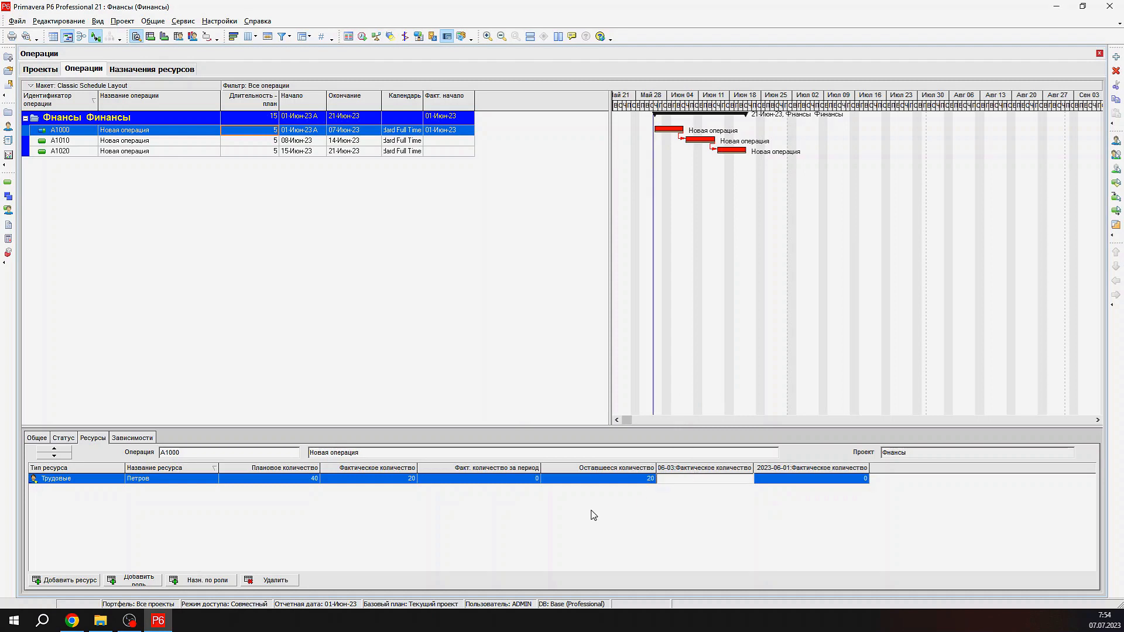
{"action": "key", "text": "Return"}
{"action": "left_click", "coordinate": [507, 479]}
{"action": "type", "text": "20"}
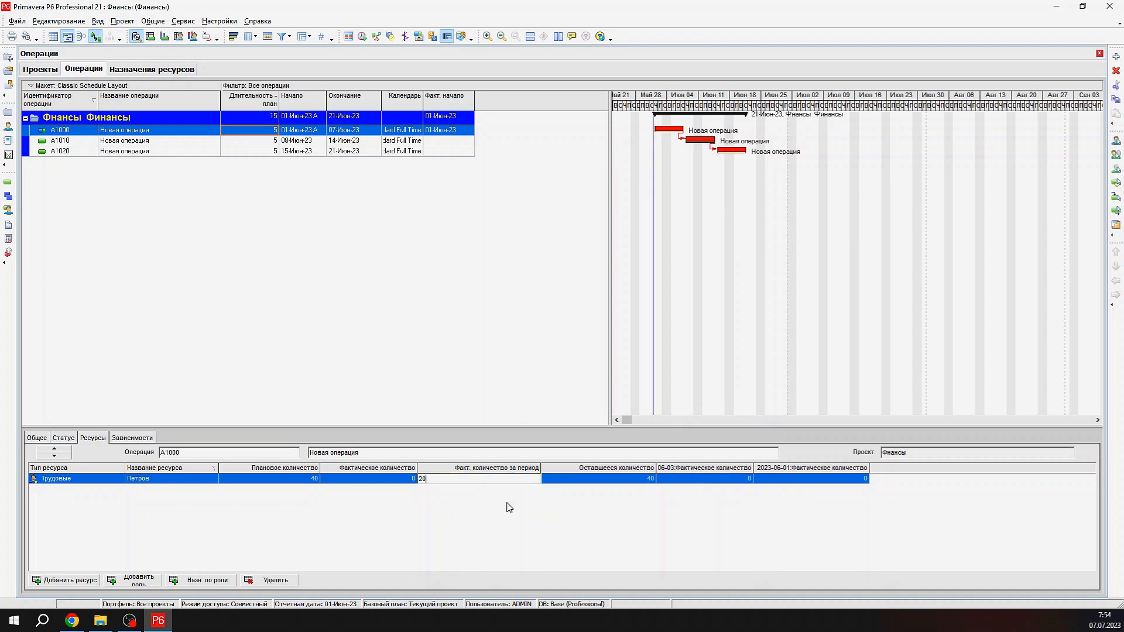
{"action": "key", "text": "Return"}
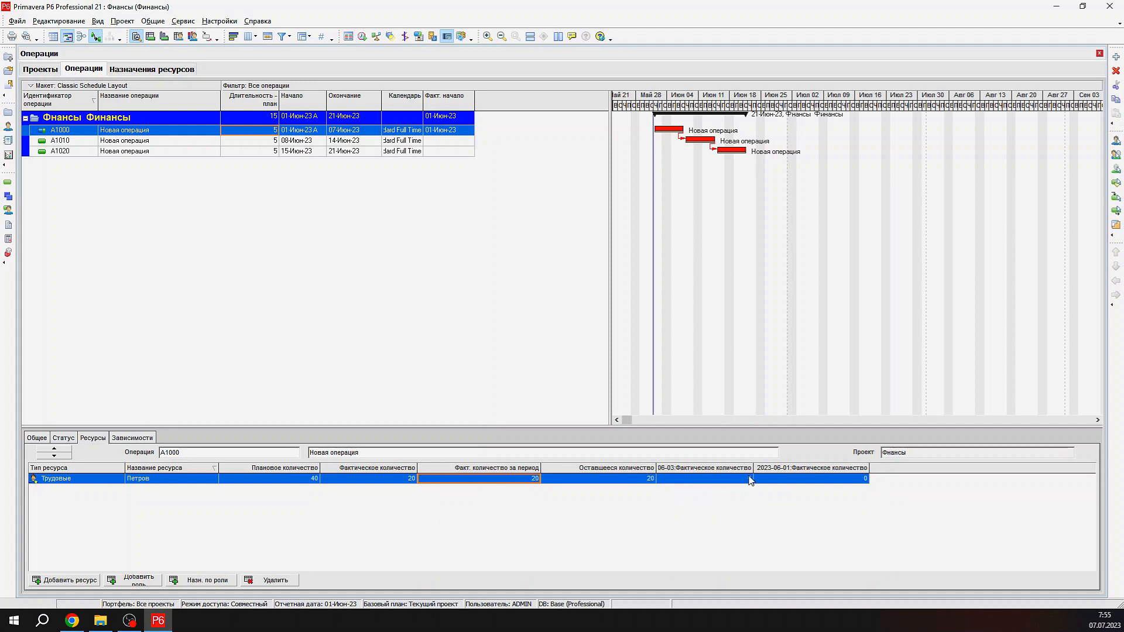
Step: Store period performance for the project Фнансы in financial period 2023-06-01 of the Финпер calendar
{"action": "left_click", "coordinate": [182, 21]}
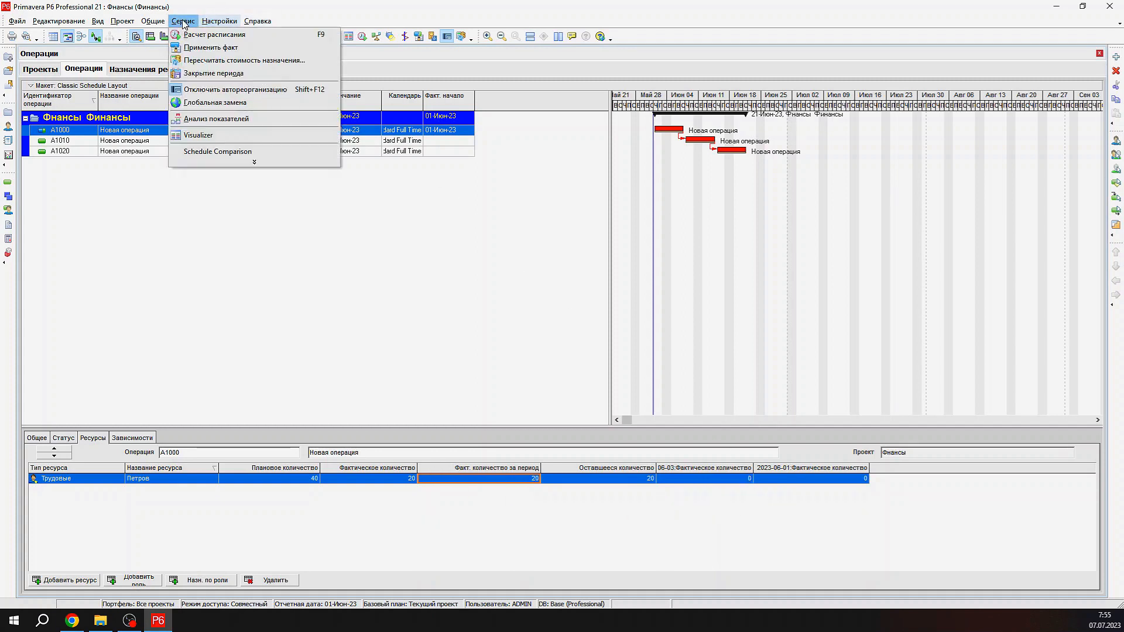
{"action": "left_click", "coordinate": [207, 74]}
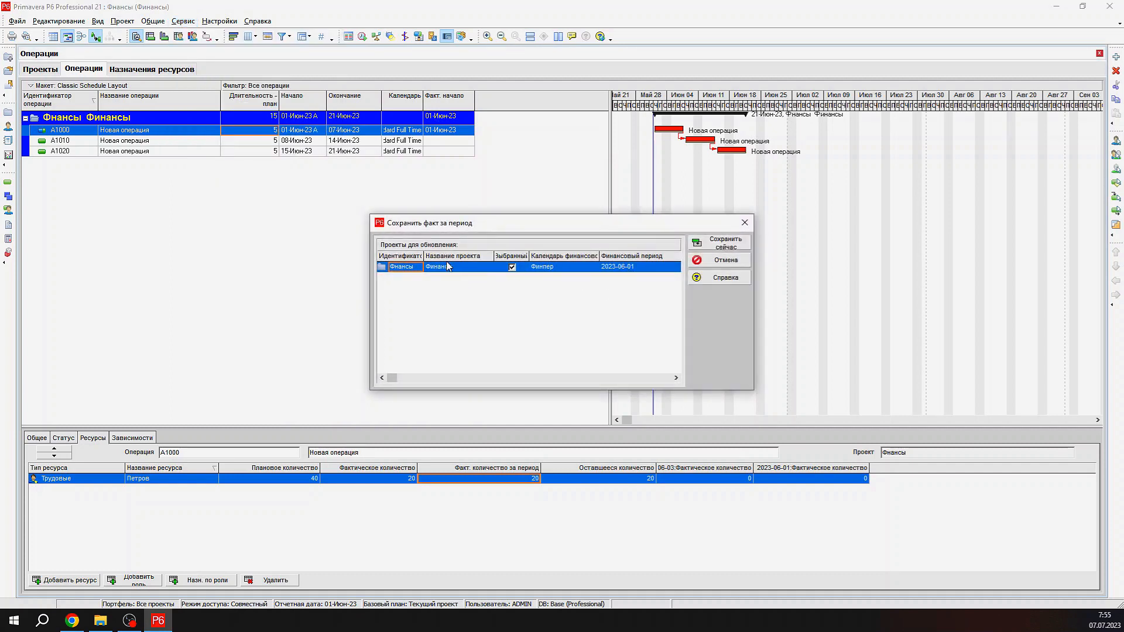
{"action": "left_click", "coordinate": [644, 268]}
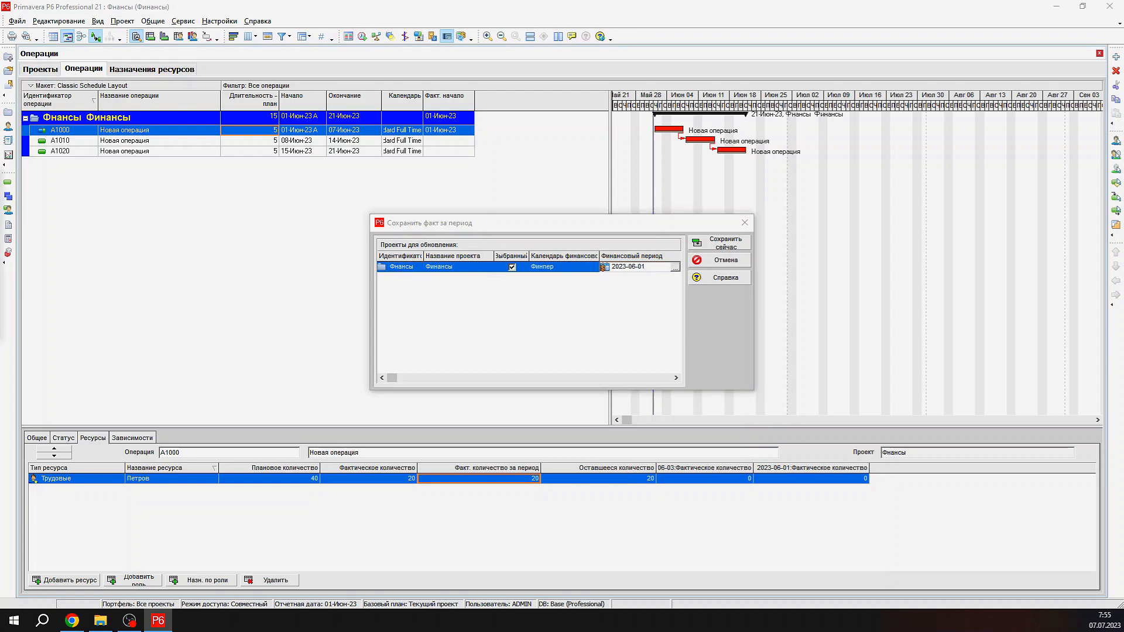
{"action": "left_click", "coordinate": [674, 267]}
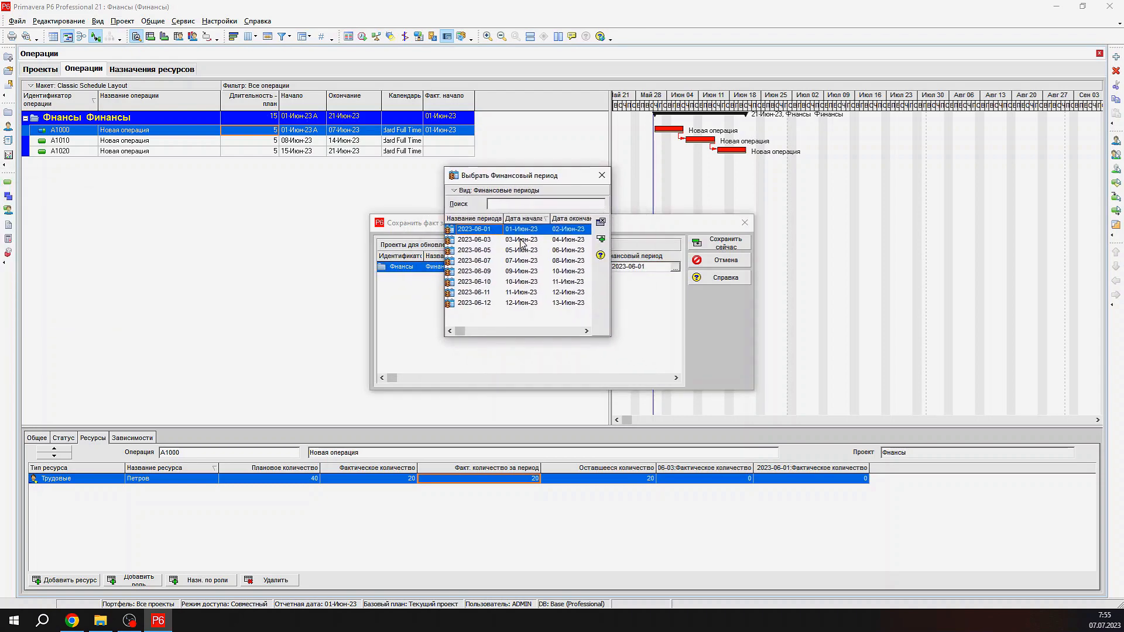
{"action": "double_click", "coordinate": [508, 232]}
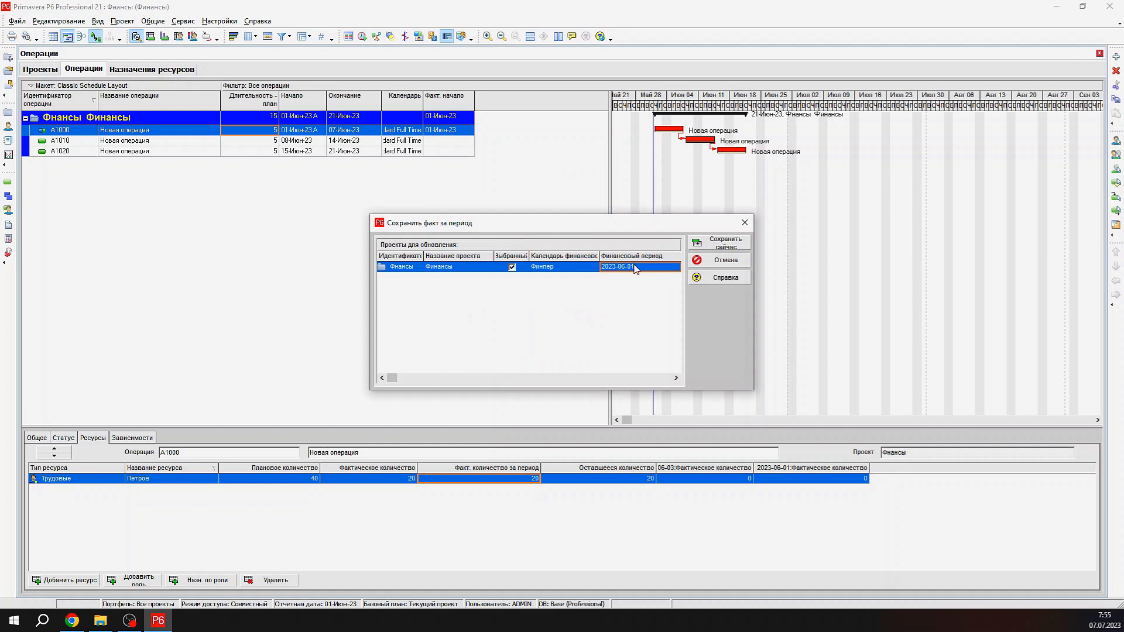
{"action": "left_click", "coordinate": [718, 245]}
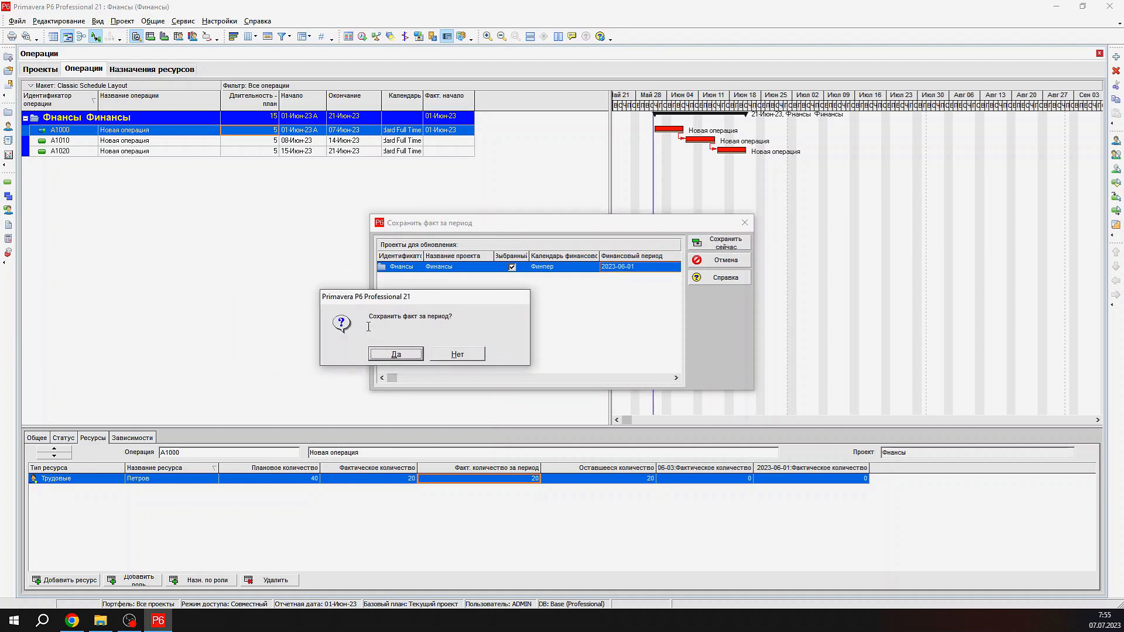
{"action": "left_click", "coordinate": [388, 355]}
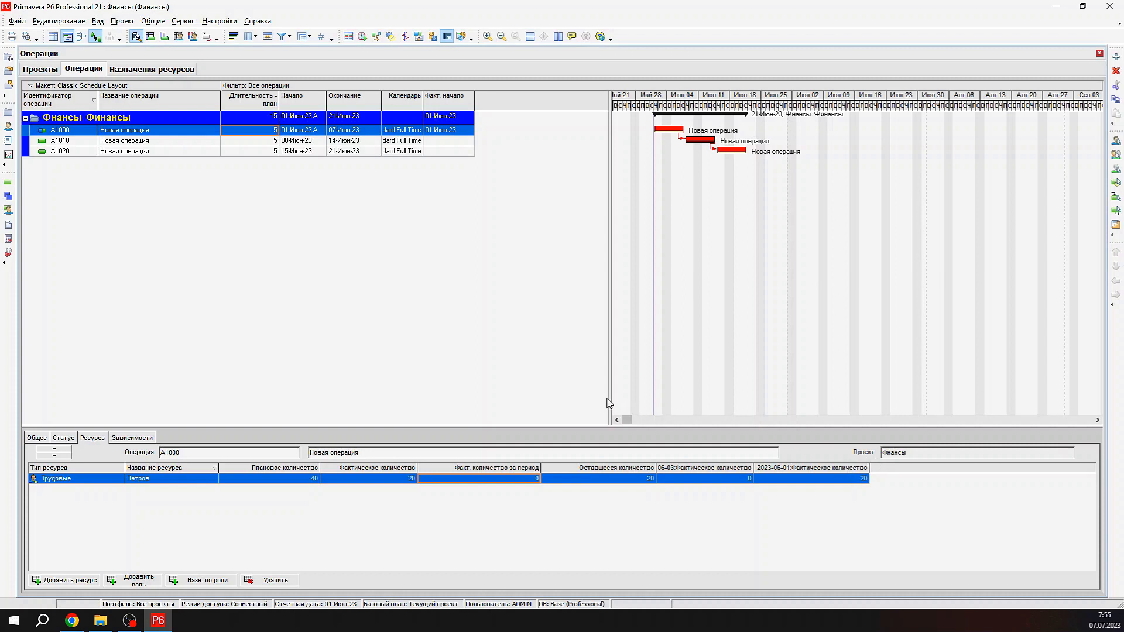
Step: Recalculate the schedule with the selected data date 02-Июн-23 00:00 applied to all projects
{"action": "key", "text": "F9"}
{"action": "left_click", "coordinate": [534, 287]}
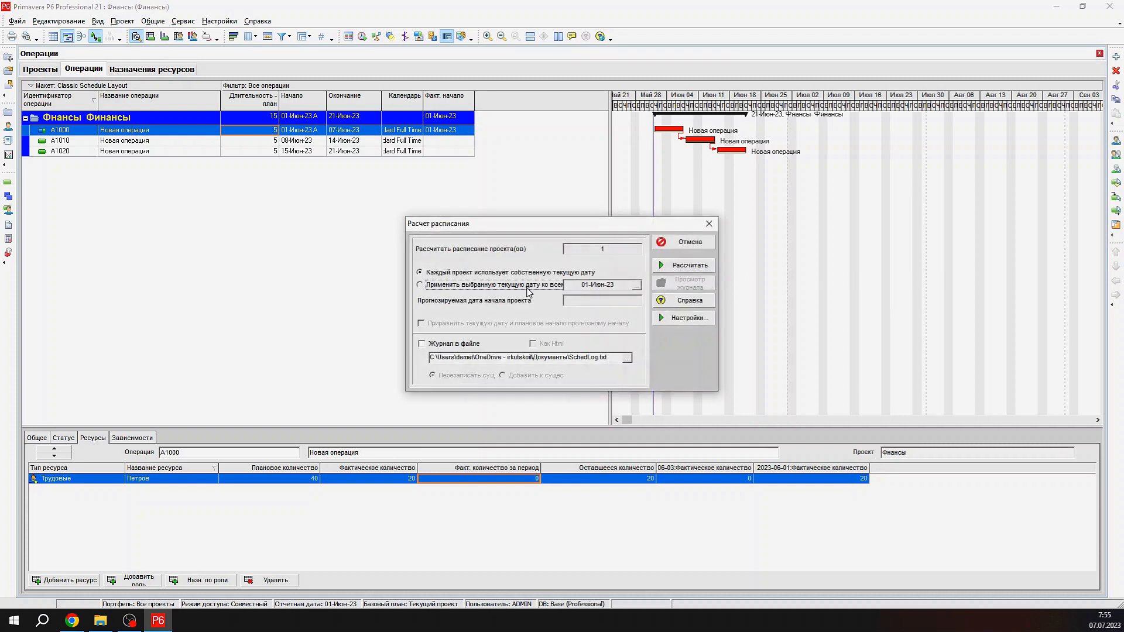
{"action": "left_click", "coordinate": [637, 285]}
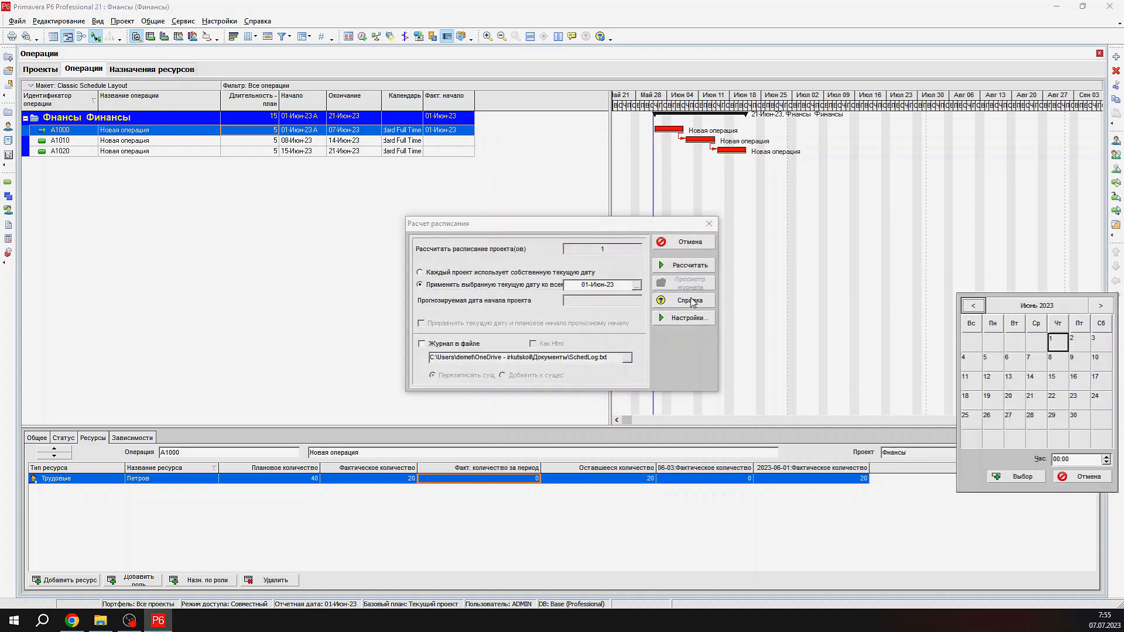
{"action": "left_click", "coordinate": [1074, 345]}
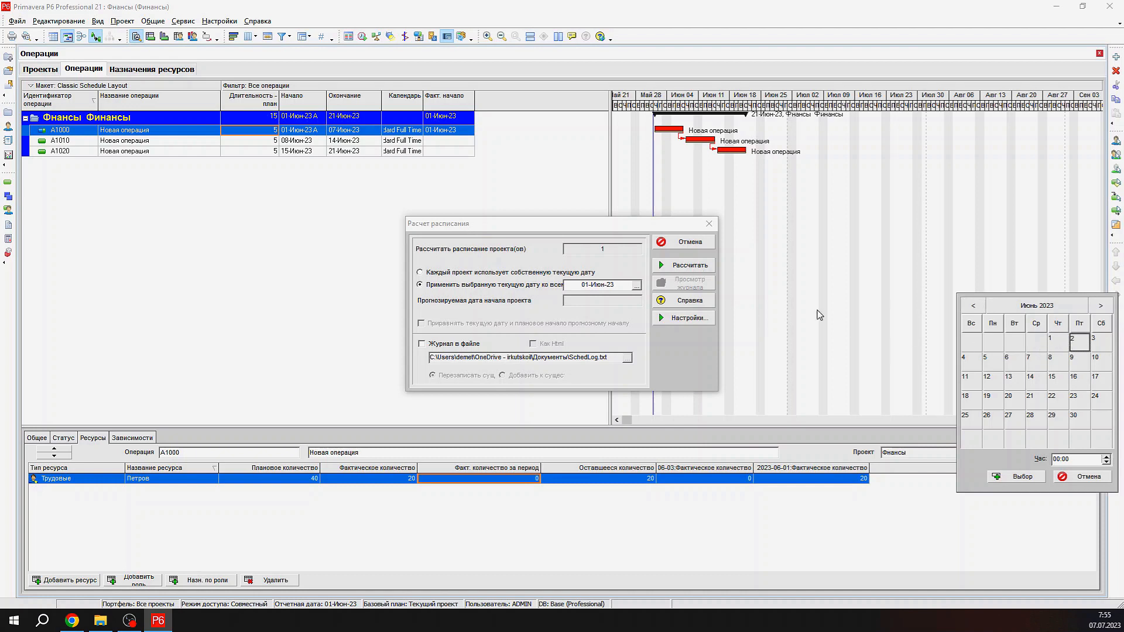
{"action": "left_click", "coordinate": [1022, 475]}
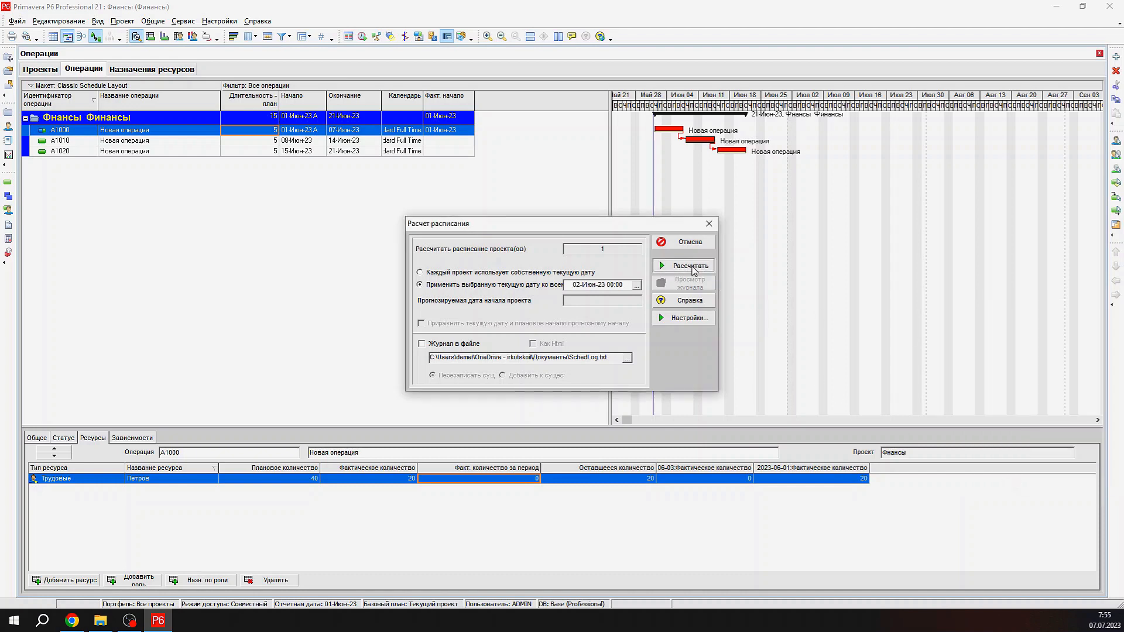
{"action": "left_click", "coordinate": [683, 265]}
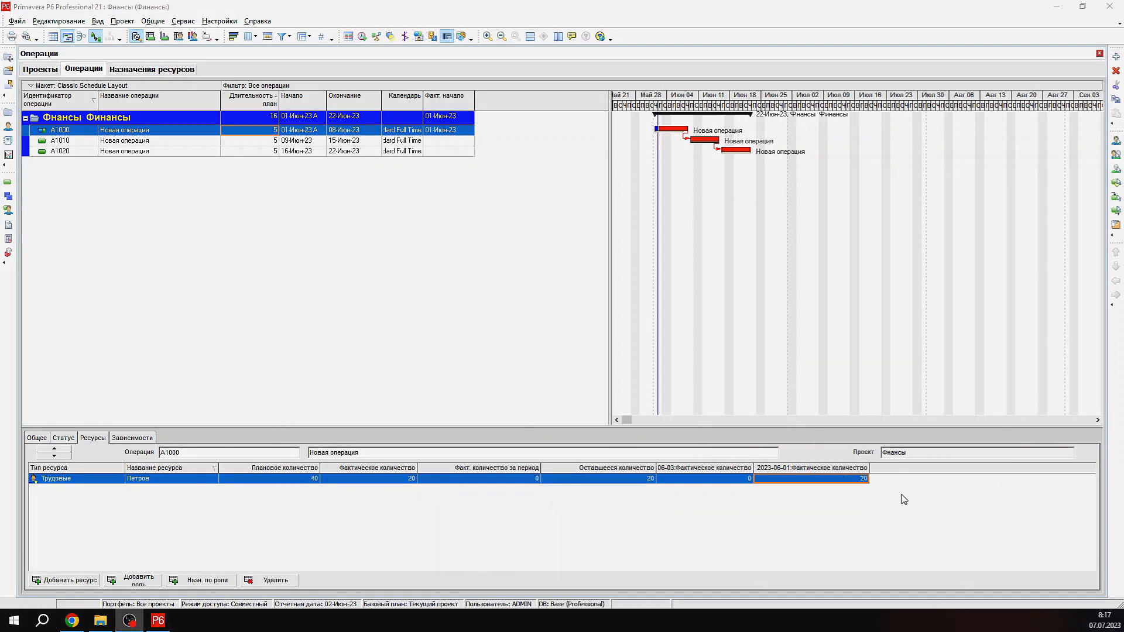
Step: Set the 2023-06-01 financial-period actual quantity of A1000's labour resource to 0
{"action": "key", "text": "F2"}
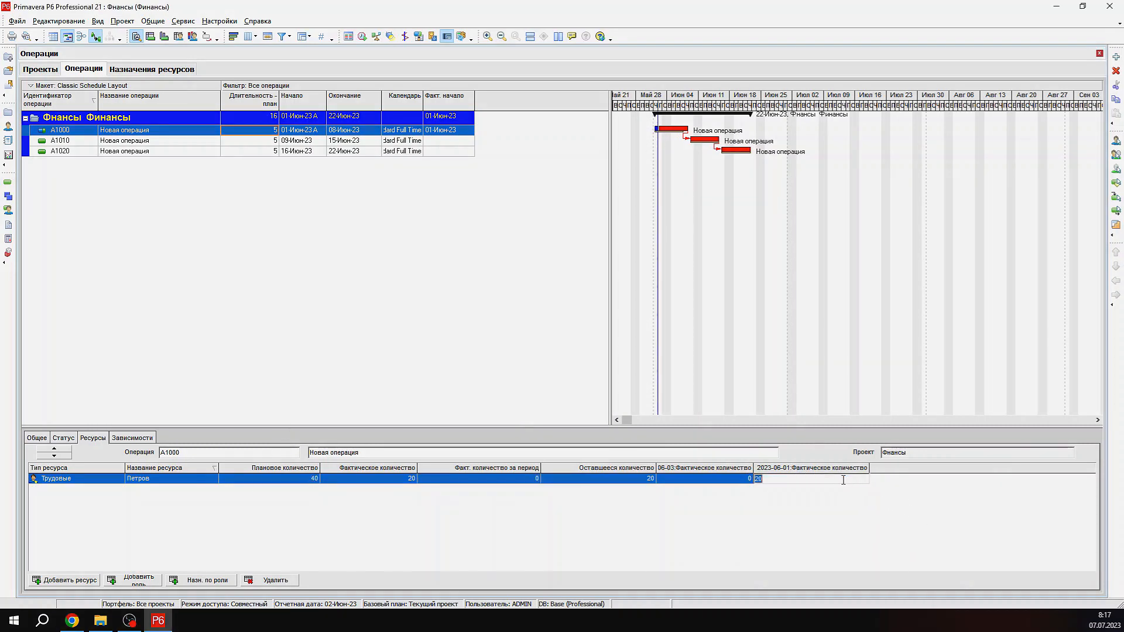
{"action": "type", "text": "0"}
{"action": "key", "text": "Return"}
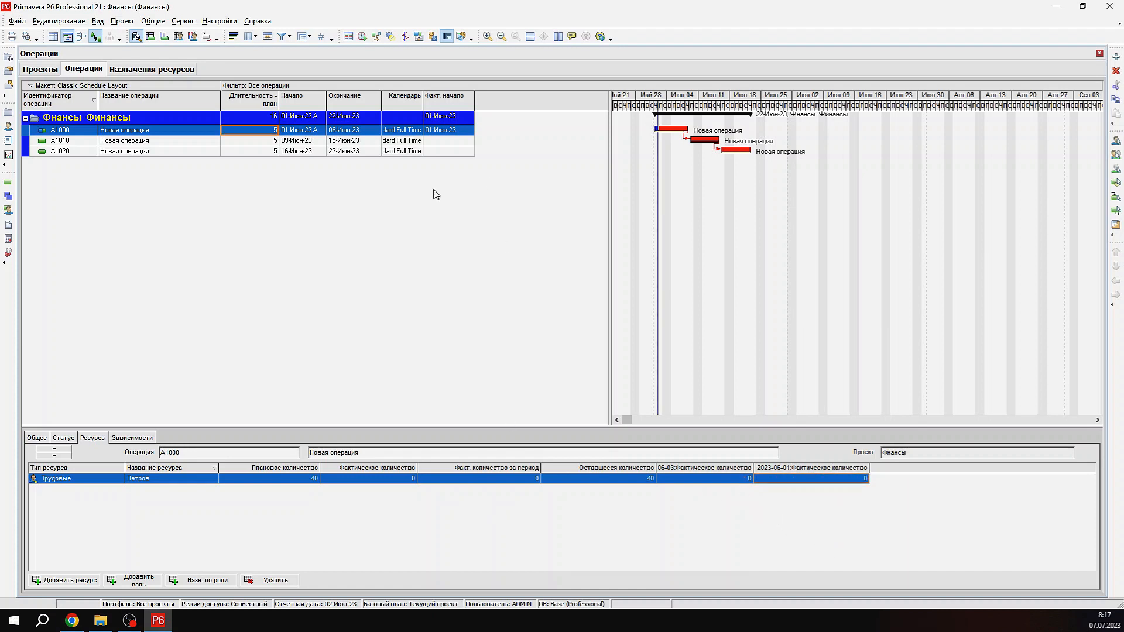
Step: Recalculate the schedule with the data date returned to 01-Июн-23
{"action": "key", "text": "F9"}
{"action": "left_click", "coordinate": [544, 285]}
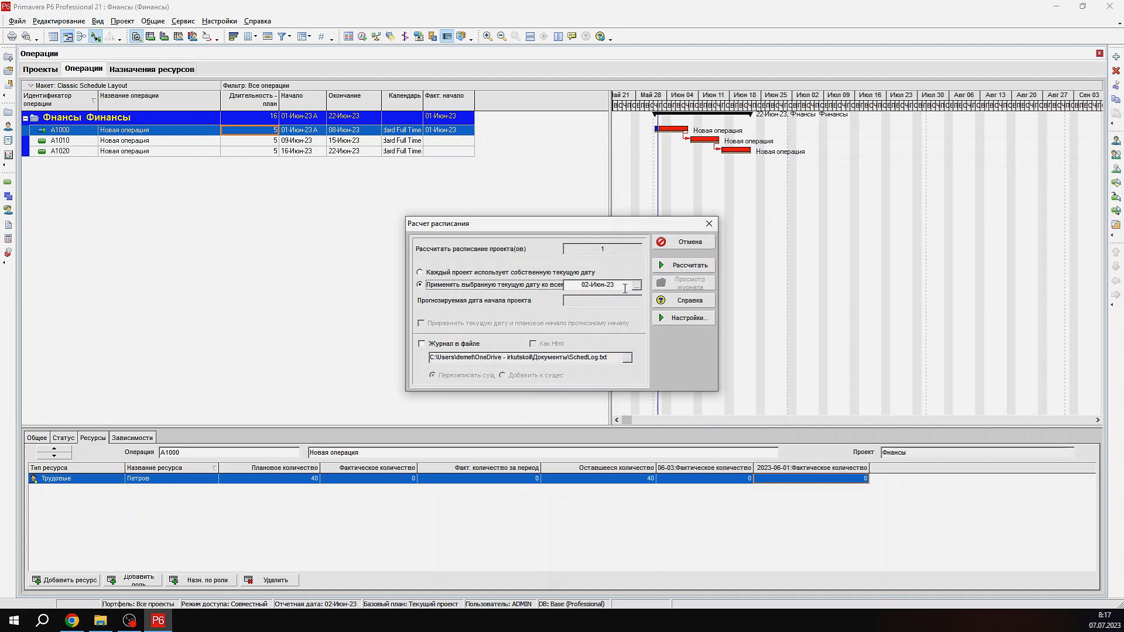
{"action": "left_click", "coordinate": [636, 285]}
{"action": "left_click", "coordinate": [1061, 345]}
{"action": "left_click", "coordinate": [691, 265]}
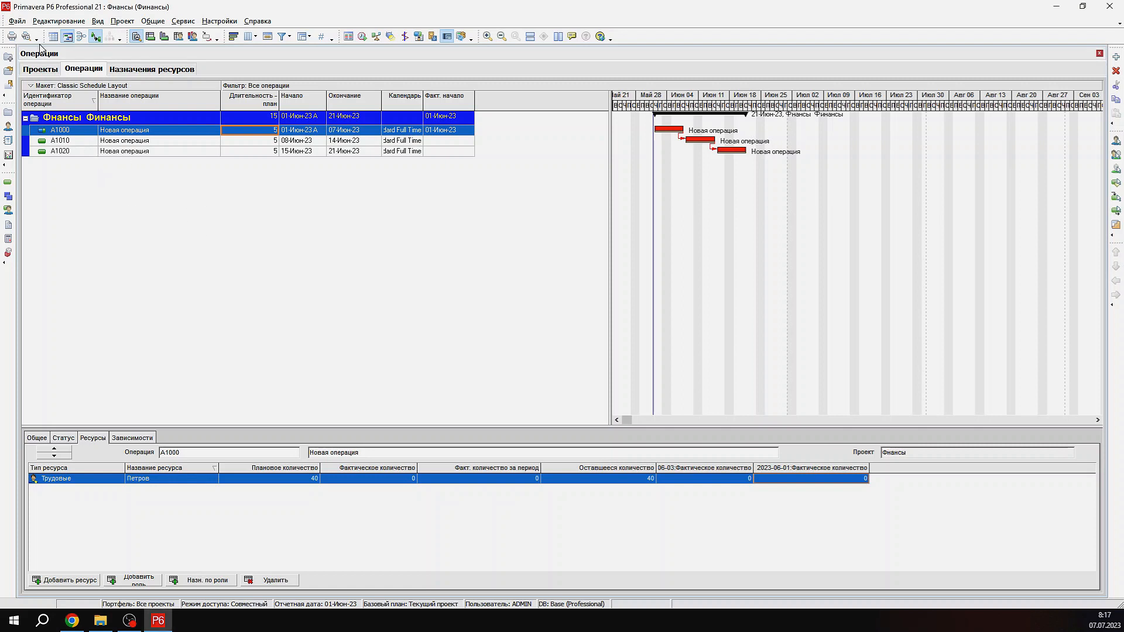
Step: Start an Excel export with the resource template and check its selected columns for the Назначения ресурсов and Операции subject areas
{"action": "left_click", "coordinate": [17, 21]}
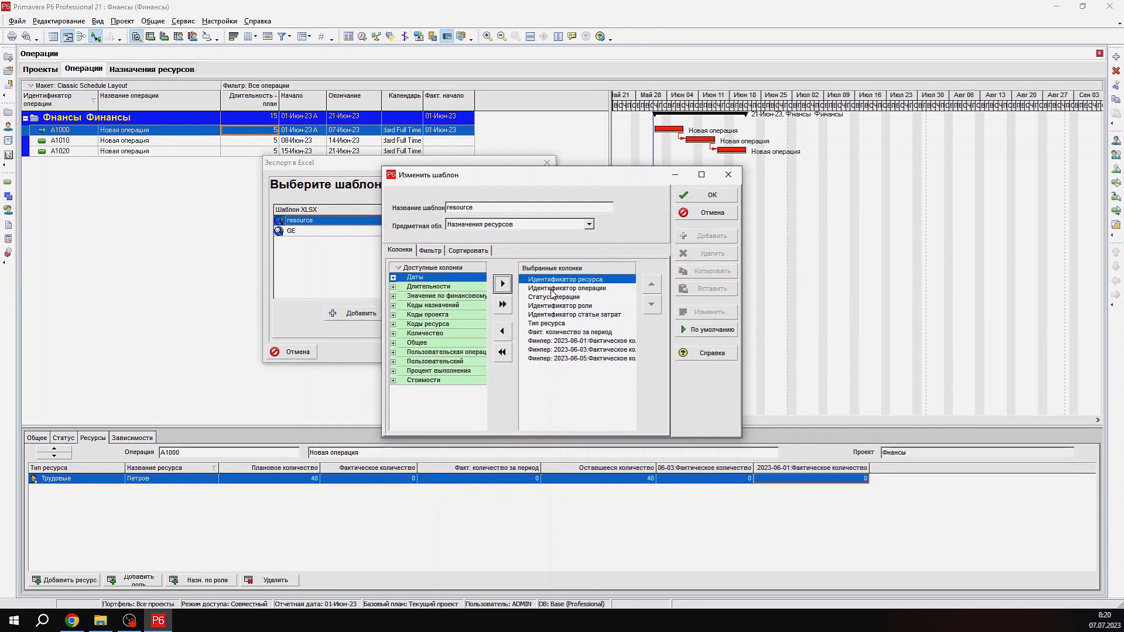
{"action": "left_click", "coordinate": [588, 224]}
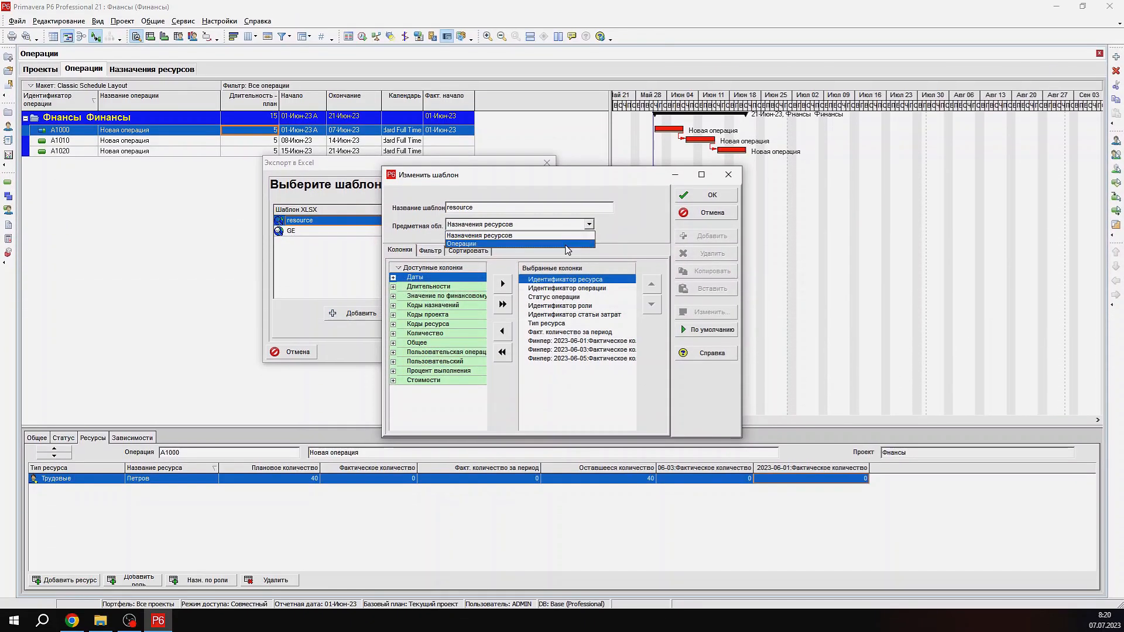
{"action": "left_click", "coordinate": [566, 250]}
{"action": "left_click", "coordinate": [555, 350]}
{"action": "left_click", "coordinate": [564, 290]}
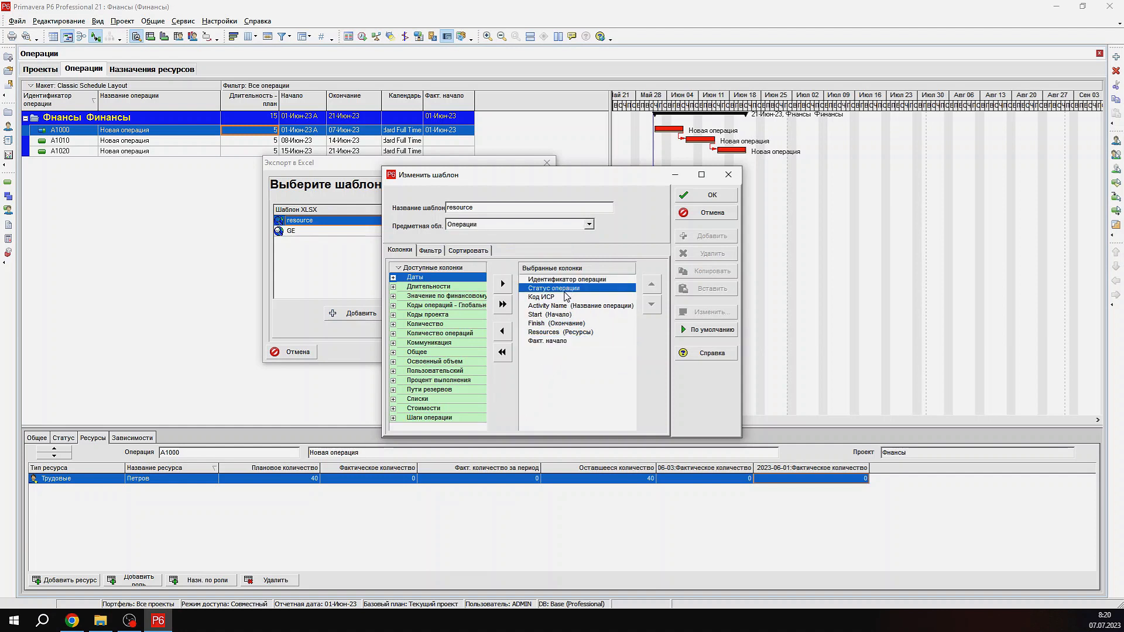
{"action": "left_click", "coordinate": [710, 196]}
Step: Export the project data to the Фнансы Excel file in the Документы folder and close the export wizard
{"action": "left_click", "coordinate": [474, 354]}
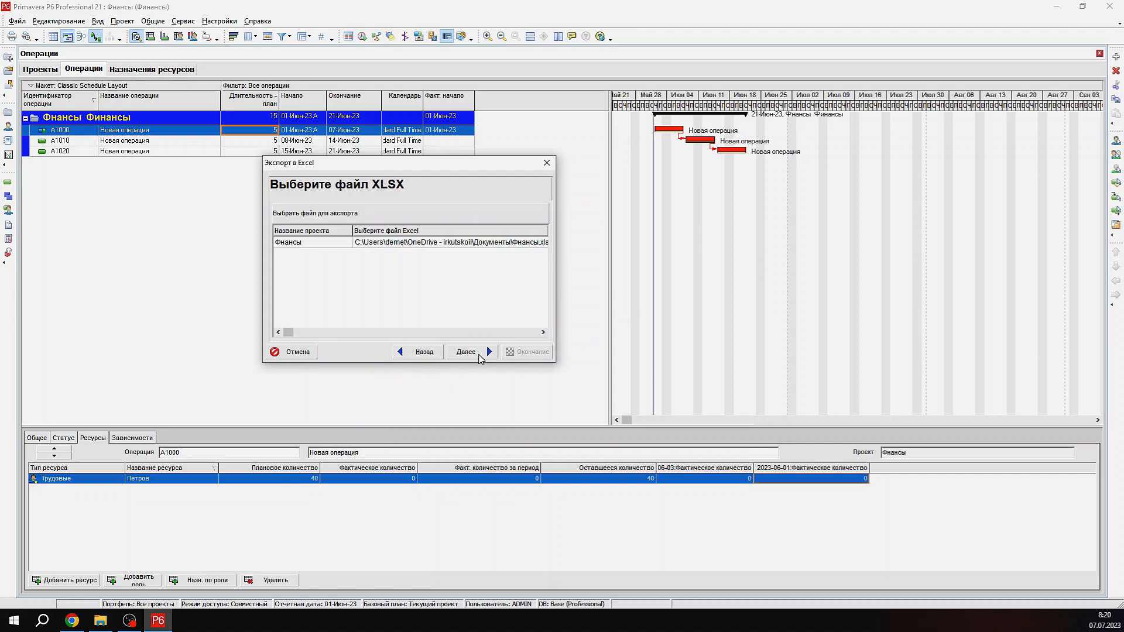
{"action": "left_click", "coordinate": [474, 354]}
{"action": "left_click", "coordinate": [526, 352]}
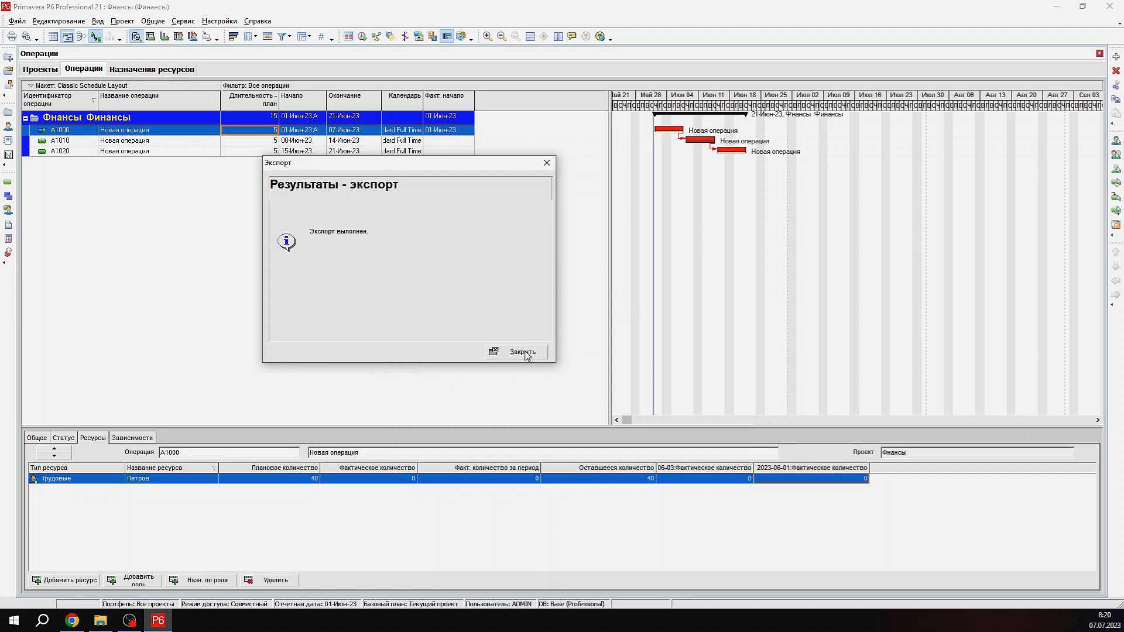
{"action": "left_click", "coordinate": [525, 354]}
Step: Open the exported Фнансы workbook from the Документы folder in Excel and show its TASKRSRC sheet
{"action": "left_click", "coordinate": [100, 621]}
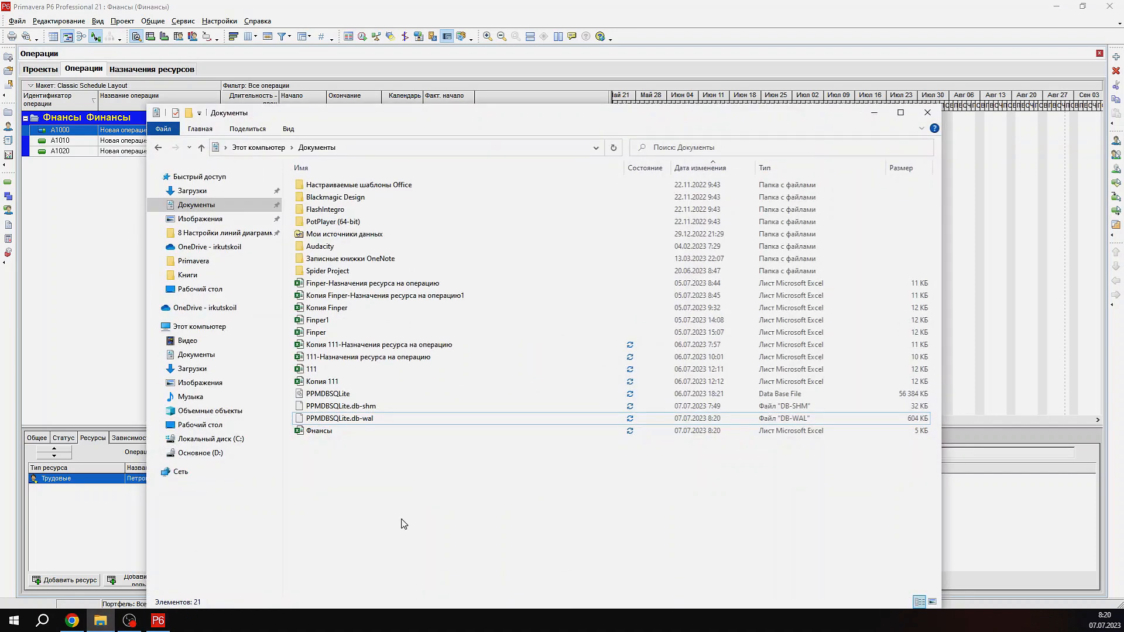
{"action": "double_click", "coordinate": [448, 431]}
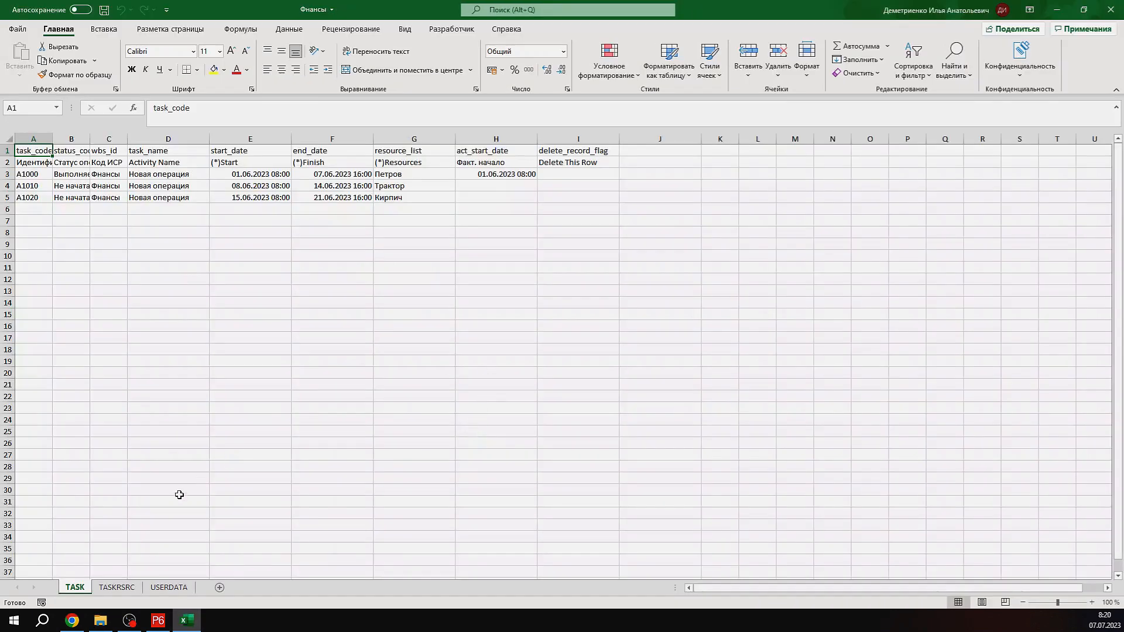
{"action": "left_click", "coordinate": [117, 587]}
Step: Check the financial-period and current-period quantity headings, and widen the act_this_per_qty column to fit its heading
{"action": "left_click", "coordinate": [511, 165]}
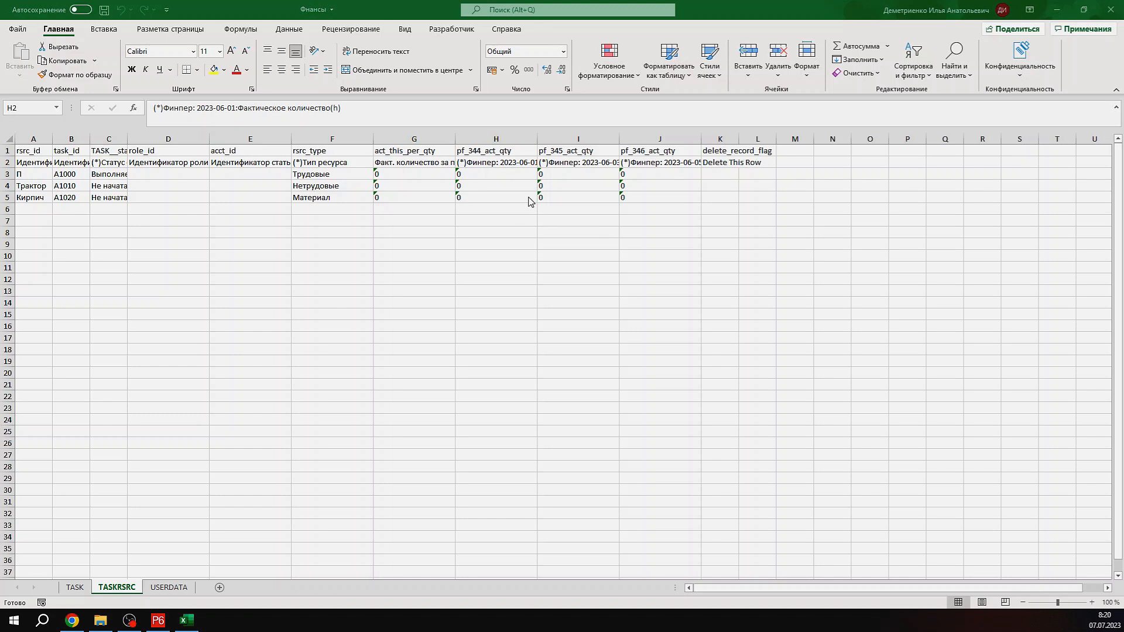
{"action": "left_click", "coordinate": [415, 162]}
{"action": "left_click", "coordinate": [413, 162]}
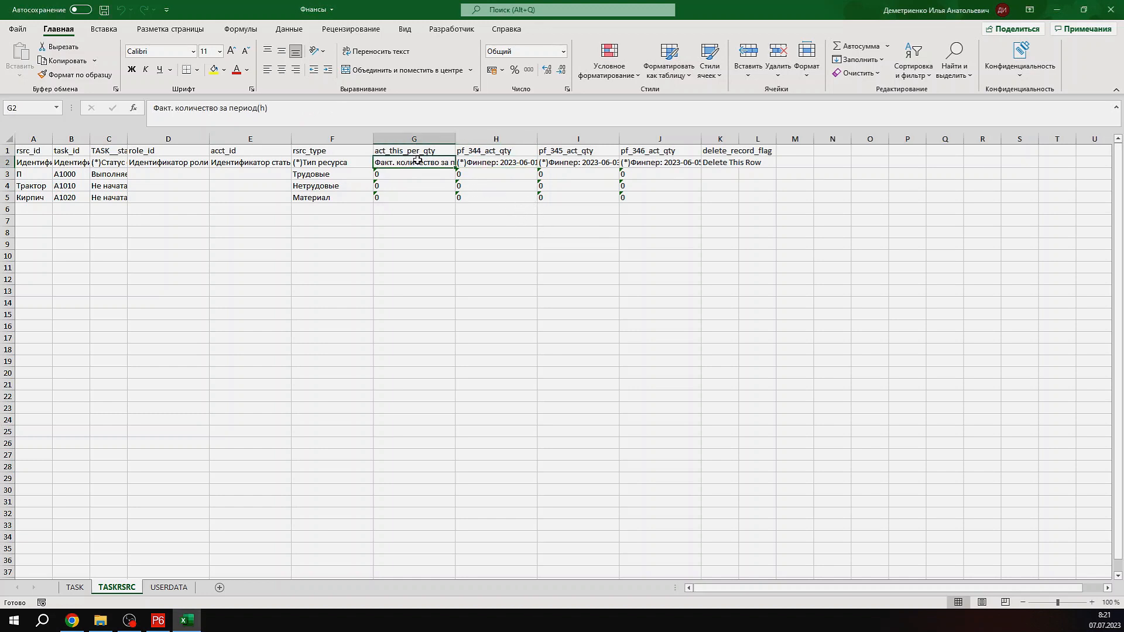
{"action": "left_click_drag", "start_coordinate": [460, 136], "coordinate": [514, 137]}
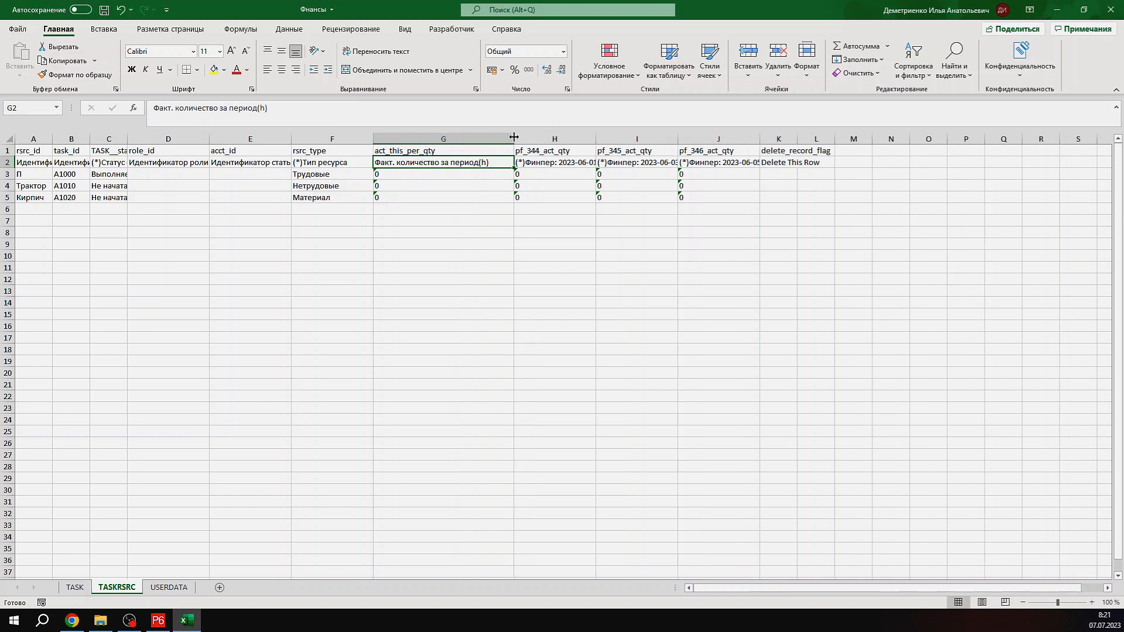
Step: Enter 33 as text in act_this_per_qty for resource row 3 and copy it to rows 4 and 5
{"action": "left_click", "coordinate": [400, 178]}
{"action": "type", "text": "'33"}
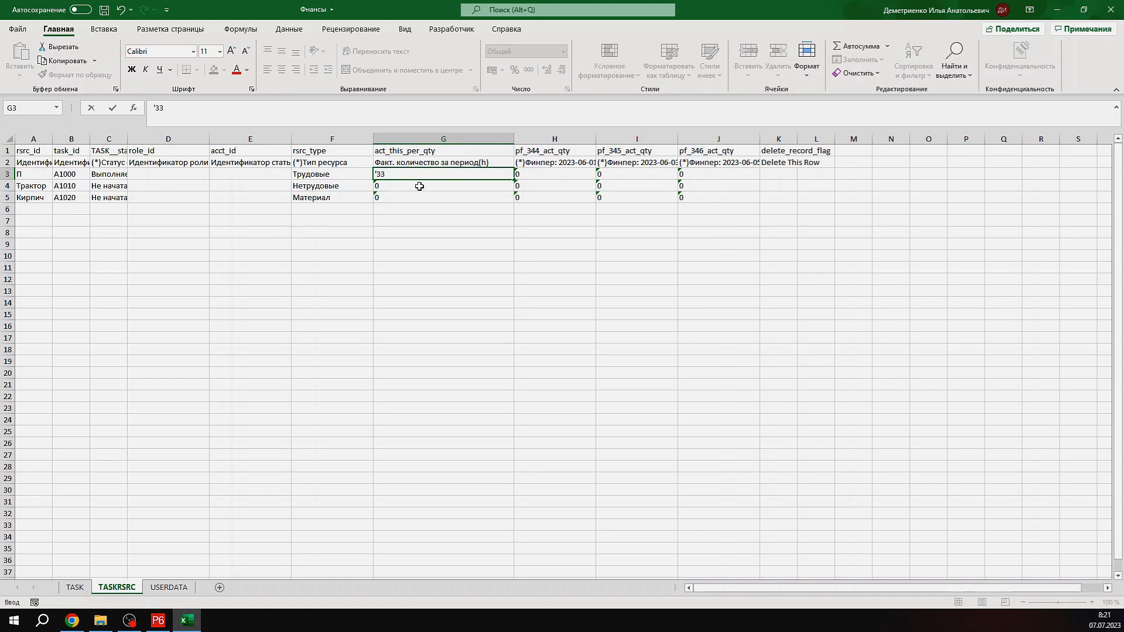
{"action": "left_click", "coordinate": [419, 186]}
{"action": "left_click", "coordinate": [419, 177]}
{"action": "key", "text": "ctrl+c"}
{"action": "left_click_drag", "start_coordinate": [421, 186], "coordinate": [424, 194]}
{"action": "key", "text": "ctrl+v"}
{"action": "left_click", "coordinate": [422, 221]}
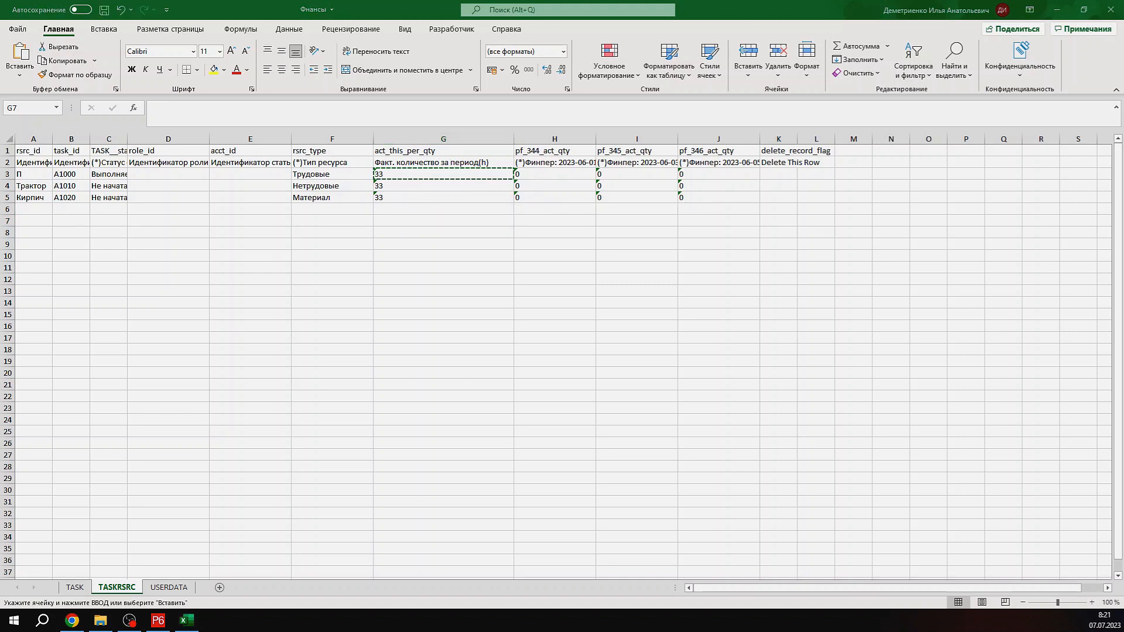
Step: On the TASK sheet, copy the status Выполняется from activity A1000 to A1010 and A1020
{"action": "left_click", "coordinate": [75, 587]}
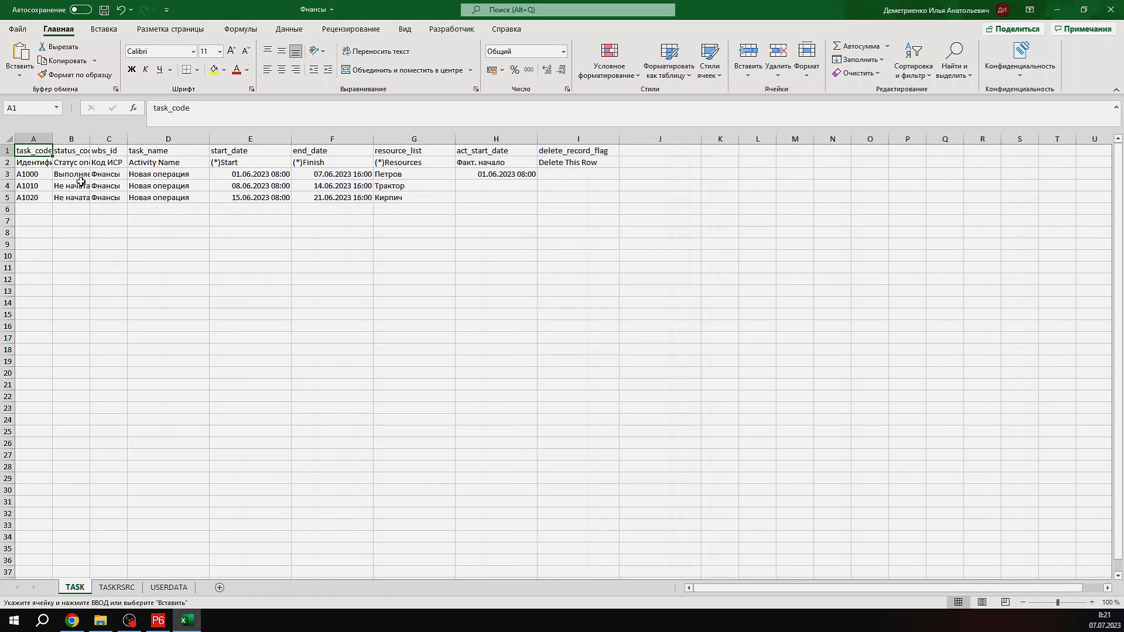
{"action": "left_click", "coordinate": [79, 175]}
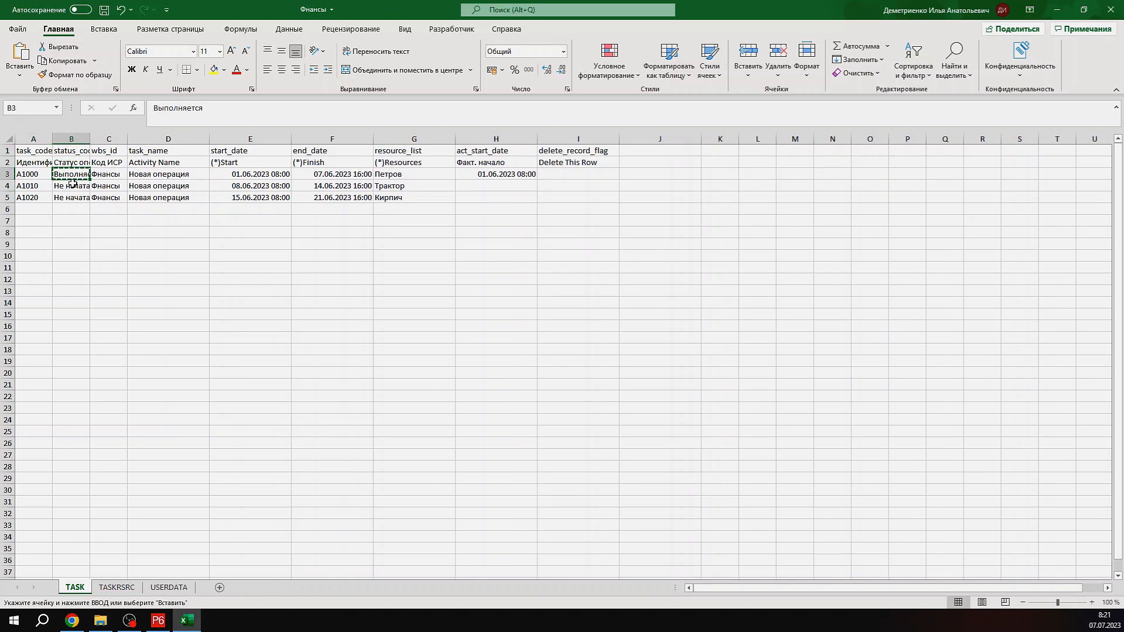
{"action": "left_click_drag", "start_coordinate": [73, 186], "coordinate": [72, 197]}
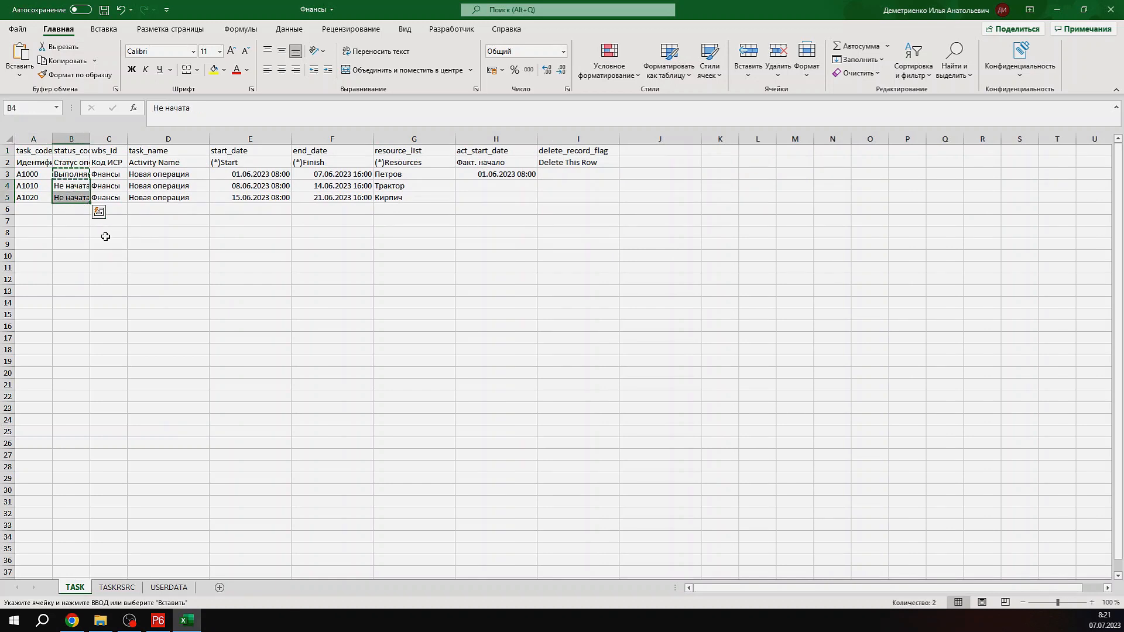
{"action": "key", "text": "ctrl+v"}
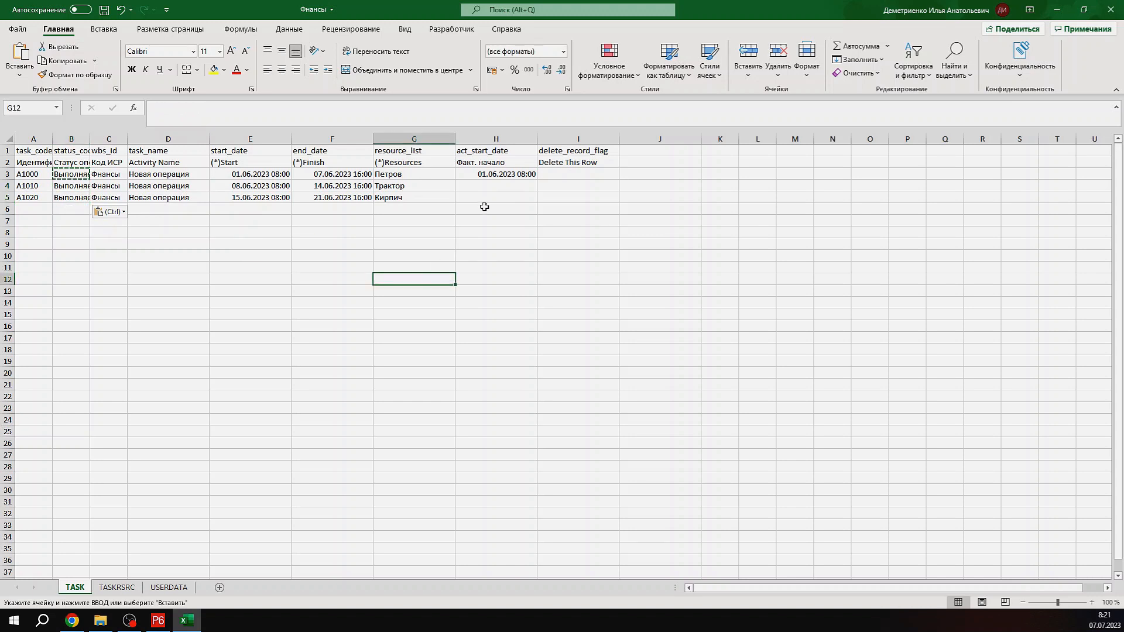
Step: Copy the act_start_date value of activity A1000, 01.06.2023 08:00, to A1010 and A1020
{"action": "left_click", "coordinate": [496, 174]}
{"action": "key", "text": "ctrl+c"}
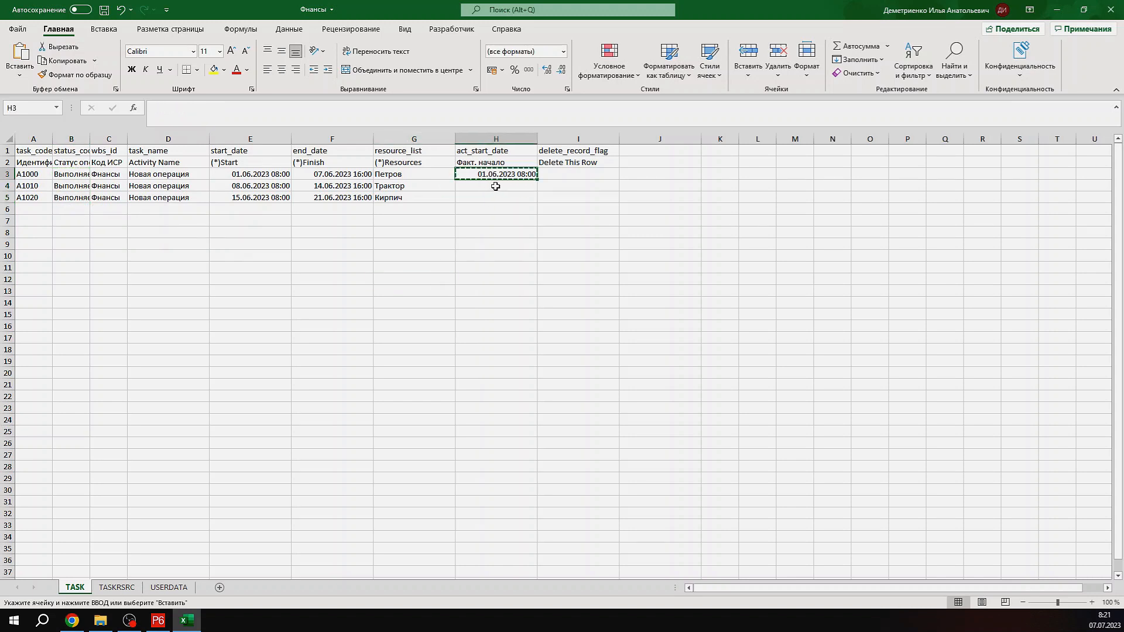
{"action": "left_click_drag", "start_coordinate": [495, 188], "coordinate": [495, 198]}
{"action": "key", "text": "ctrl+v"}
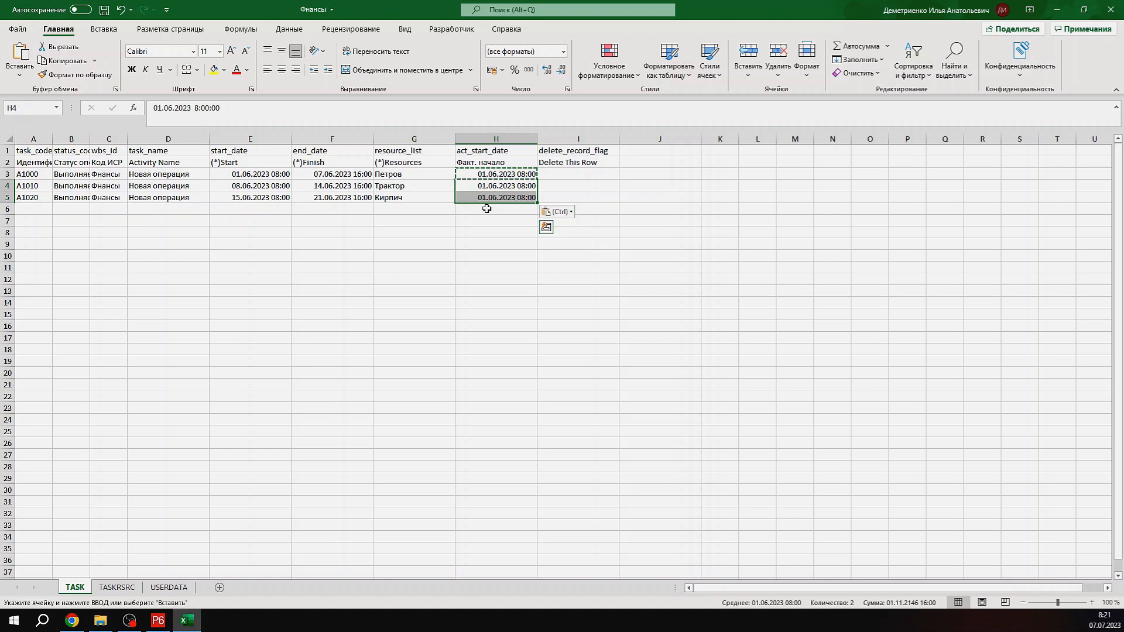
Step: Change the time in act_start_date to 00:00 for activities A1000, A1010 and A1020
{"action": "double_click", "coordinate": [518, 175]}
{"action": "type", "text": "00"}
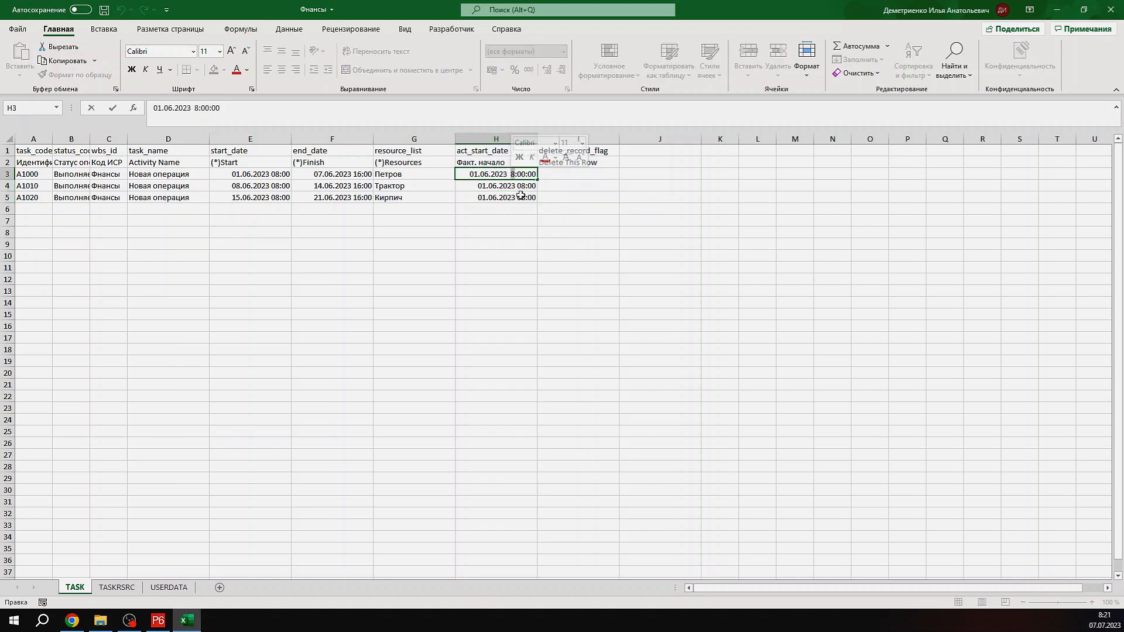
{"action": "key", "text": "Return"}
{"action": "double_click", "coordinate": [514, 187]}
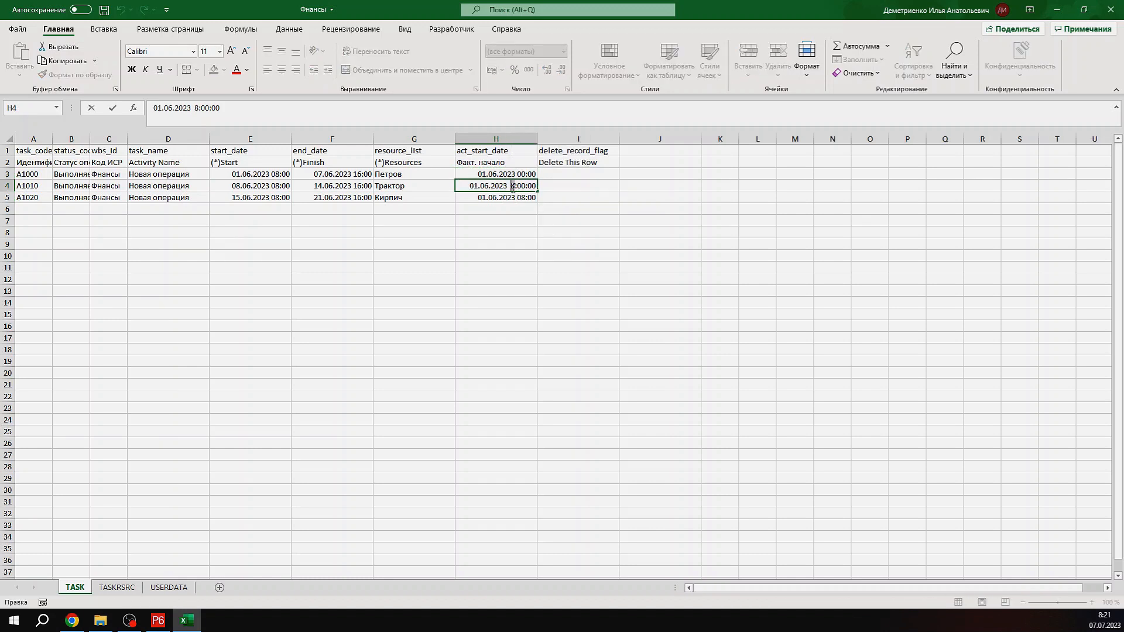
{"action": "type", "text": "0"}
{"action": "key", "text": "Return"}
{"action": "double_click", "coordinate": [521, 199]}
{"action": "type", "text": "00"}
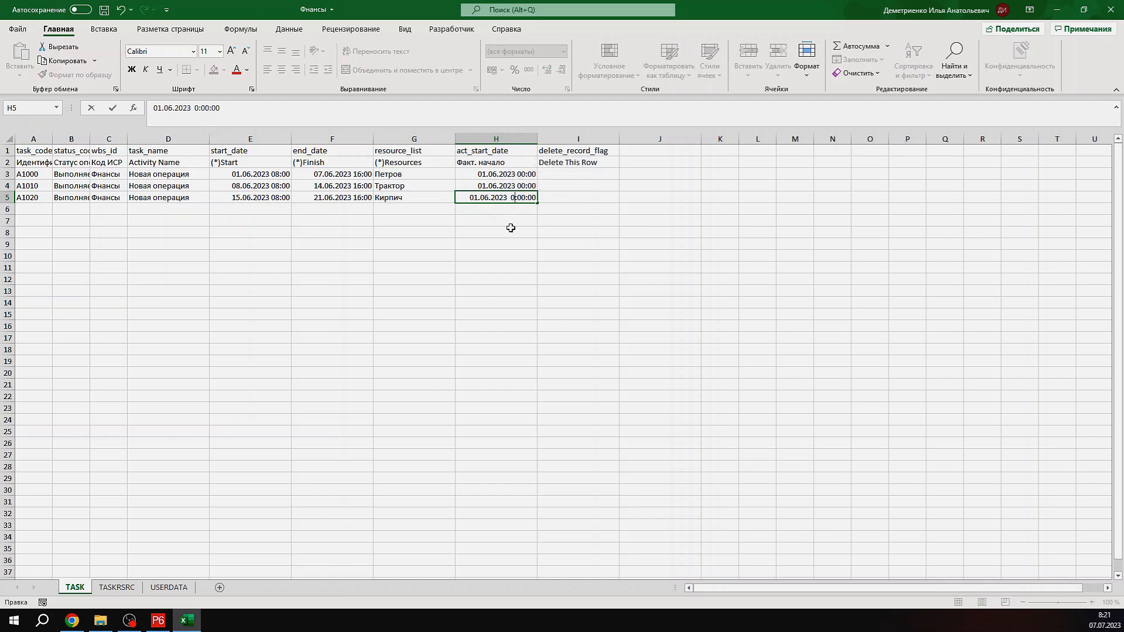
{"action": "left_click", "coordinate": [512, 227]}
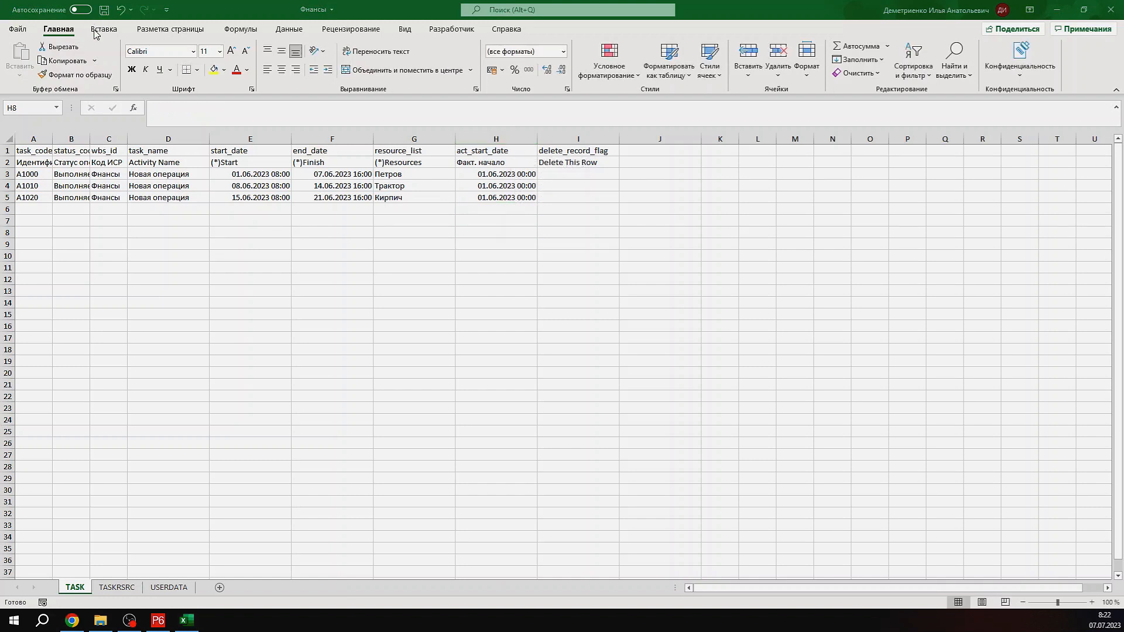
Step: Save and close the Фнансы workbook, and return to Primavera P6 with the Документы folder window out of the way
{"action": "left_click", "coordinate": [105, 10]}
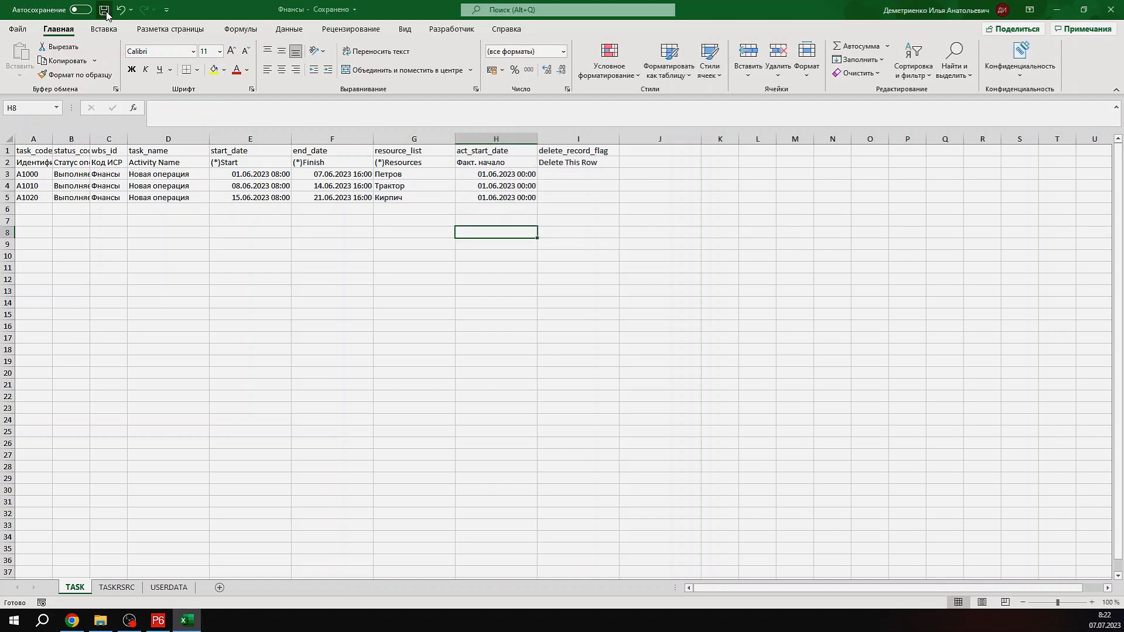
{"action": "left_click", "coordinate": [1110, 13]}
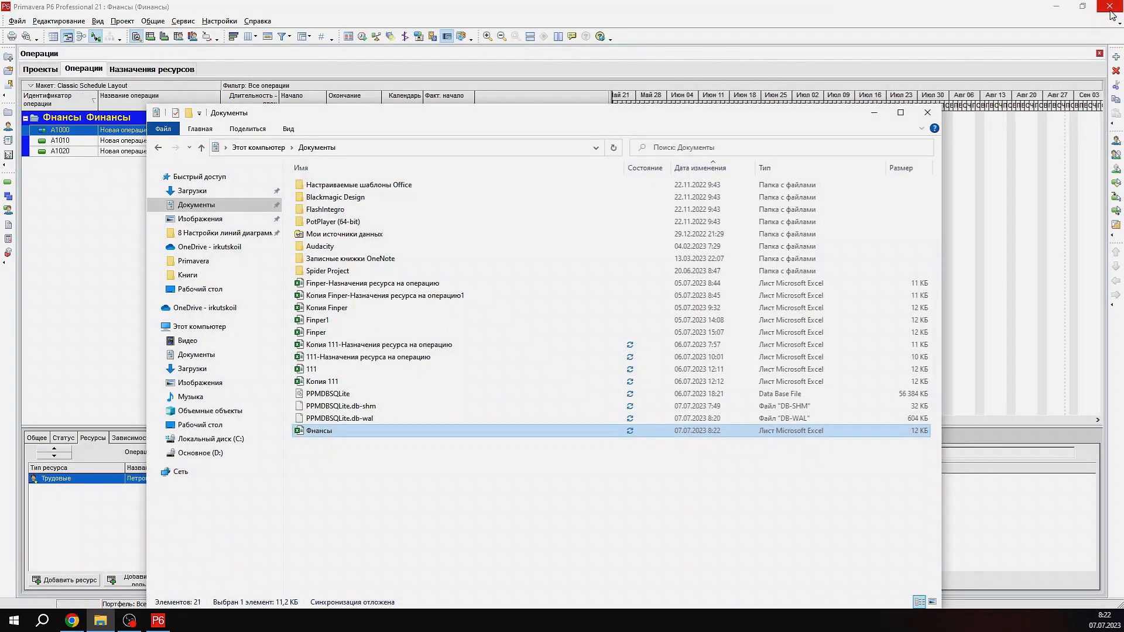
{"action": "left_click", "coordinate": [874, 112]}
Step: Start an Excel import and choose the Фнансы workbook as the file to import
{"action": "left_click", "coordinate": [17, 22]}
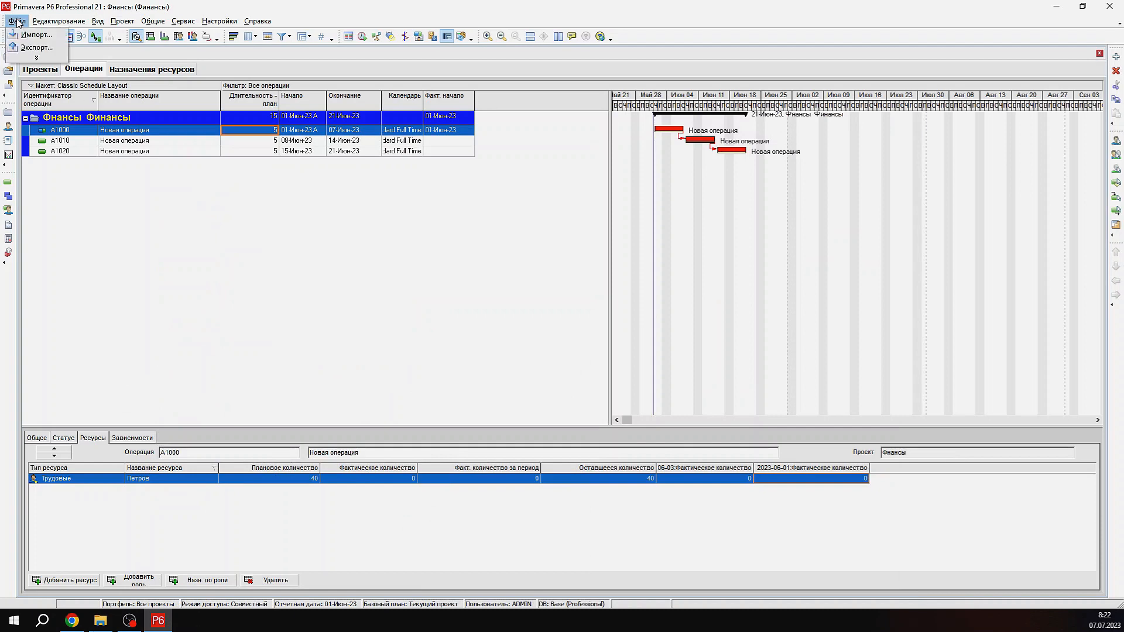
{"action": "left_click", "coordinate": [37, 34]}
{"action": "left_click", "coordinate": [319, 278]}
{"action": "left_click", "coordinate": [495, 399]}
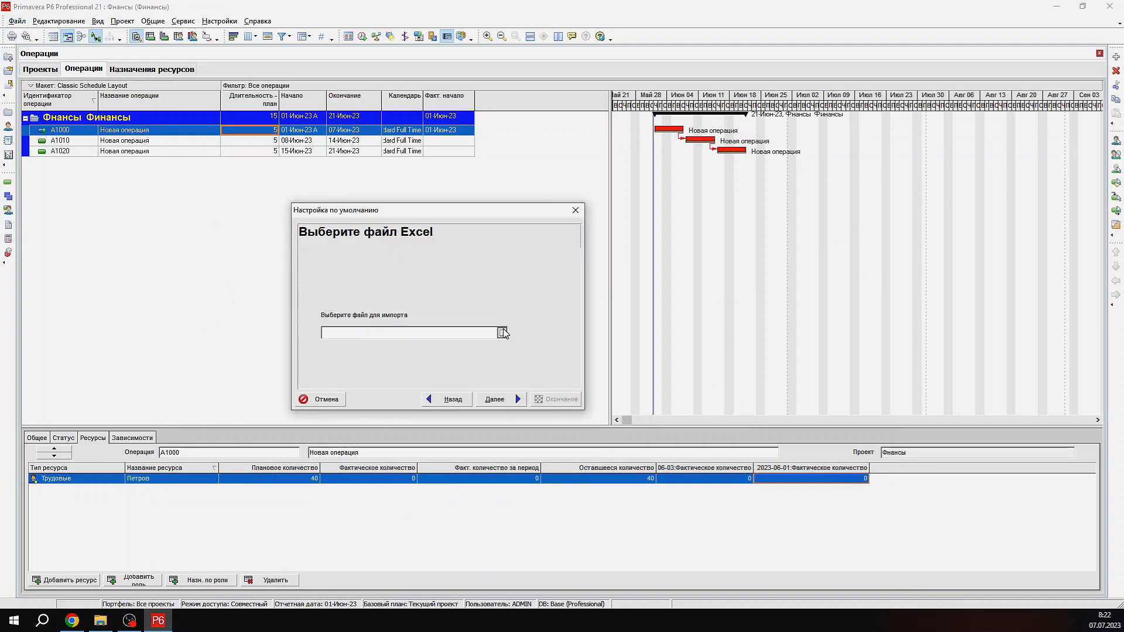
{"action": "left_click", "coordinate": [502, 332]}
{"action": "double_click", "coordinate": [527, 322]}
{"action": "left_click", "coordinate": [494, 399]}
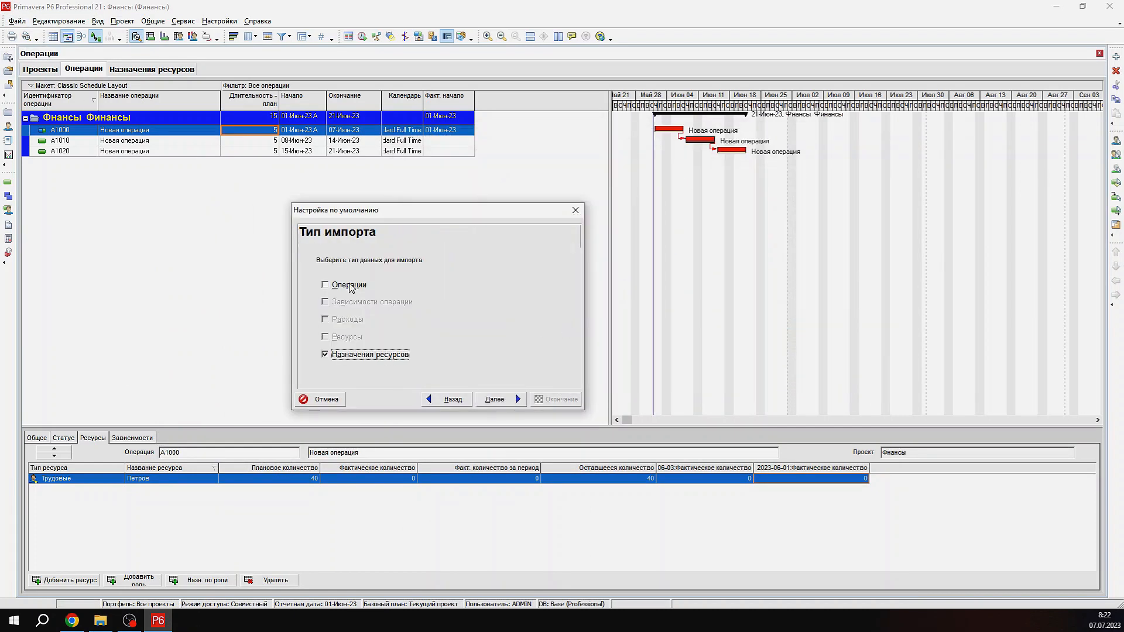
Step: Import Операции together with Назначения ресурсов, updating the existing Фнансы project
{"action": "left_click", "coordinate": [350, 287]}
{"action": "left_click", "coordinate": [502, 402]}
{"action": "double_click", "coordinate": [527, 316]}
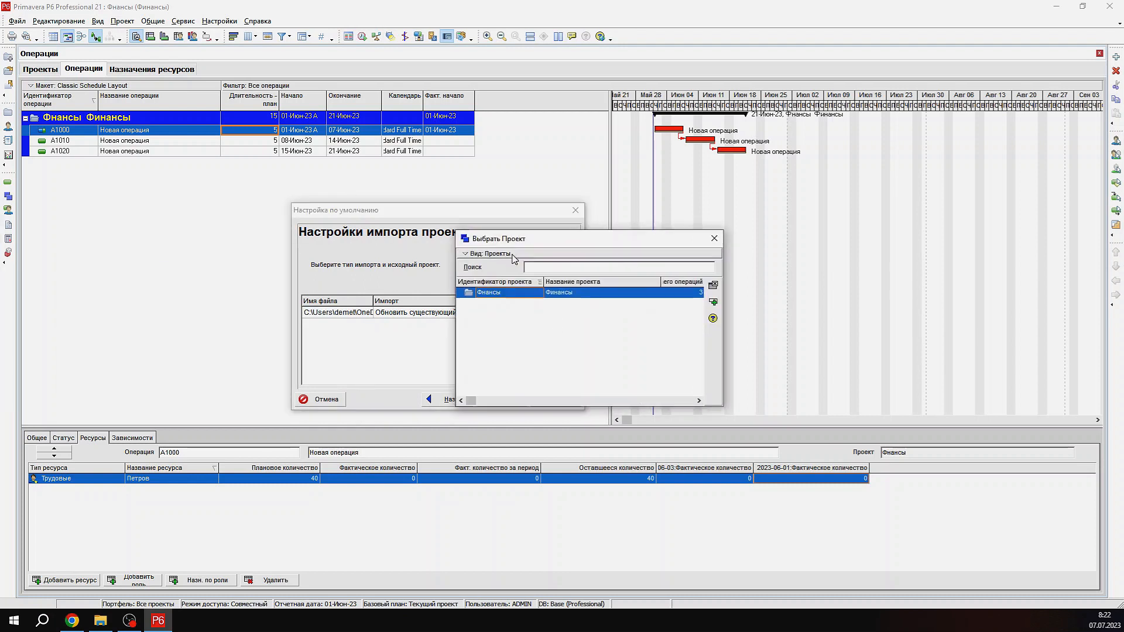
{"action": "double_click", "coordinate": [509, 292]}
{"action": "left_click", "coordinate": [495, 399]}
{"action": "left_click", "coordinate": [556, 399]}
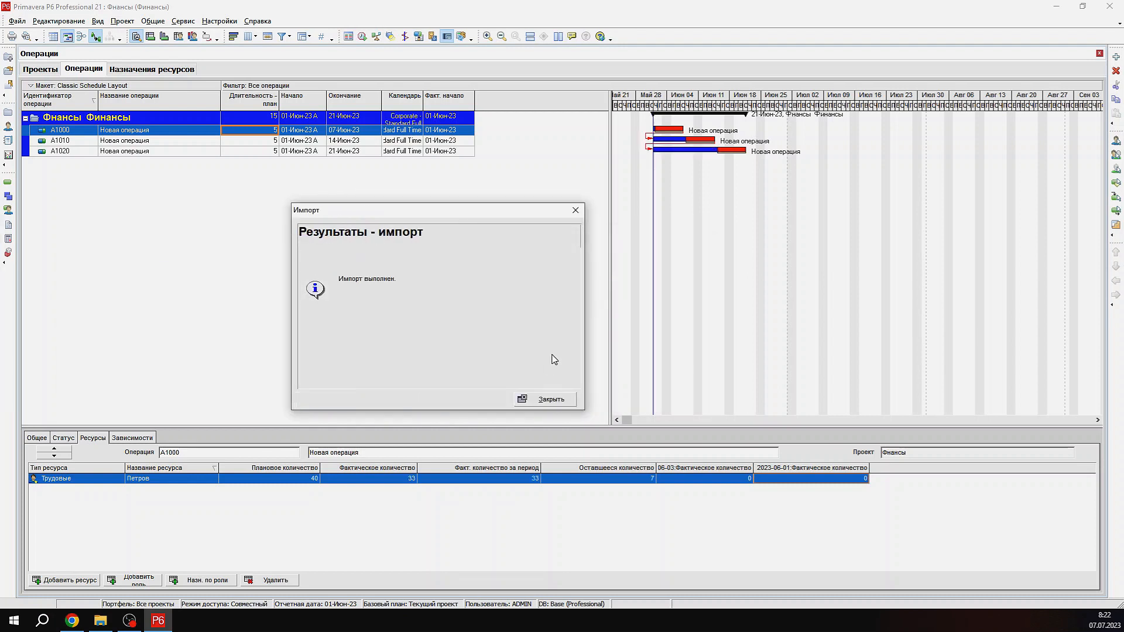
Step: Close the import results and check the resource quantities of activities A1010 and A1020
{"action": "left_click", "coordinate": [553, 395]}
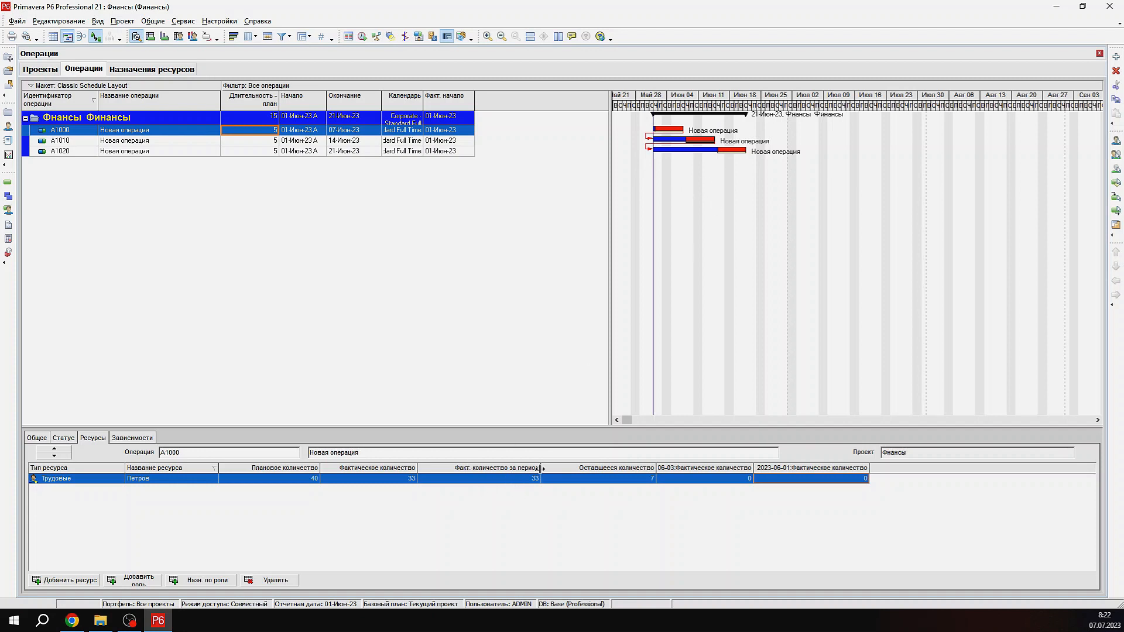
{"action": "left_click", "coordinate": [202, 141]}
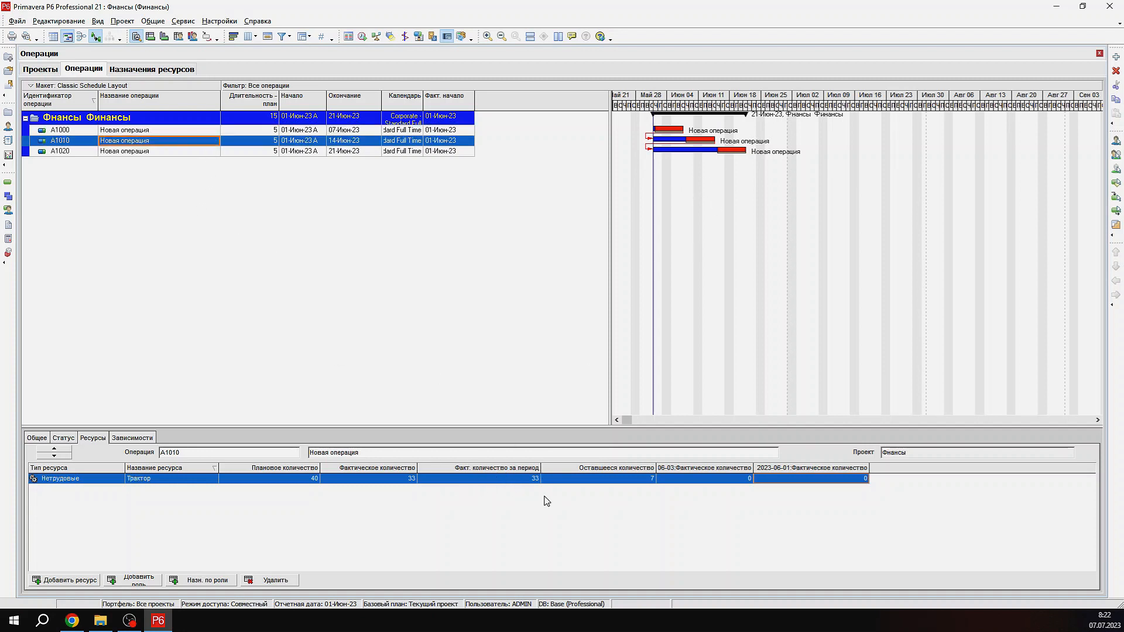
{"action": "left_click", "coordinate": [207, 151]}
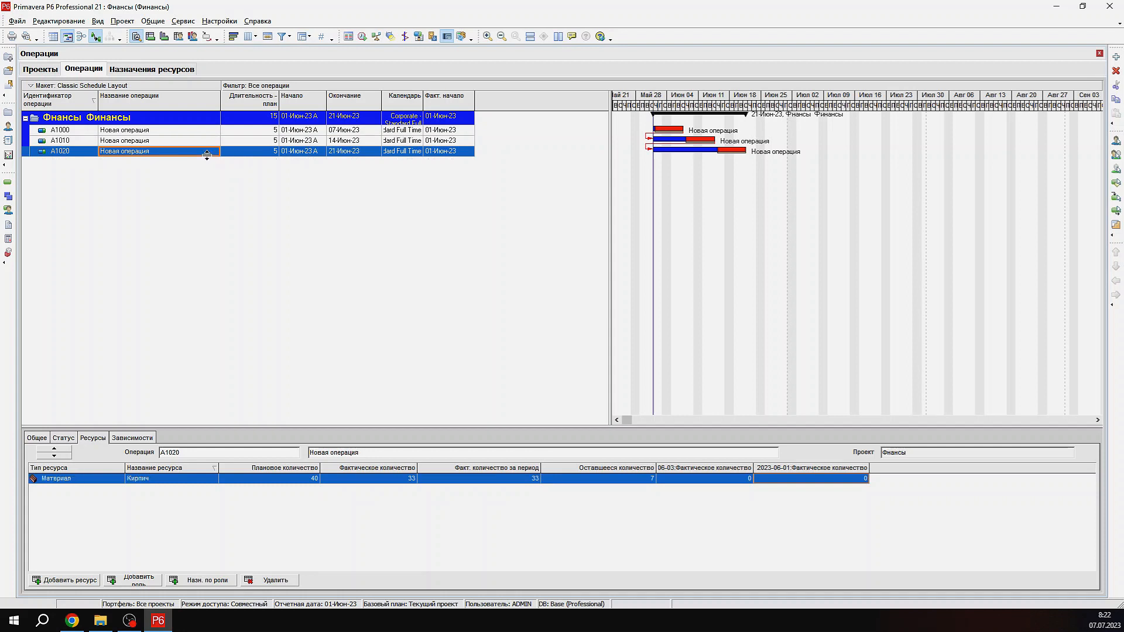
Step: Store the period performance of the Фнансы project for financial period 2023-06-05
{"action": "left_click", "coordinate": [183, 21]}
{"action": "left_click", "coordinate": [199, 32]}
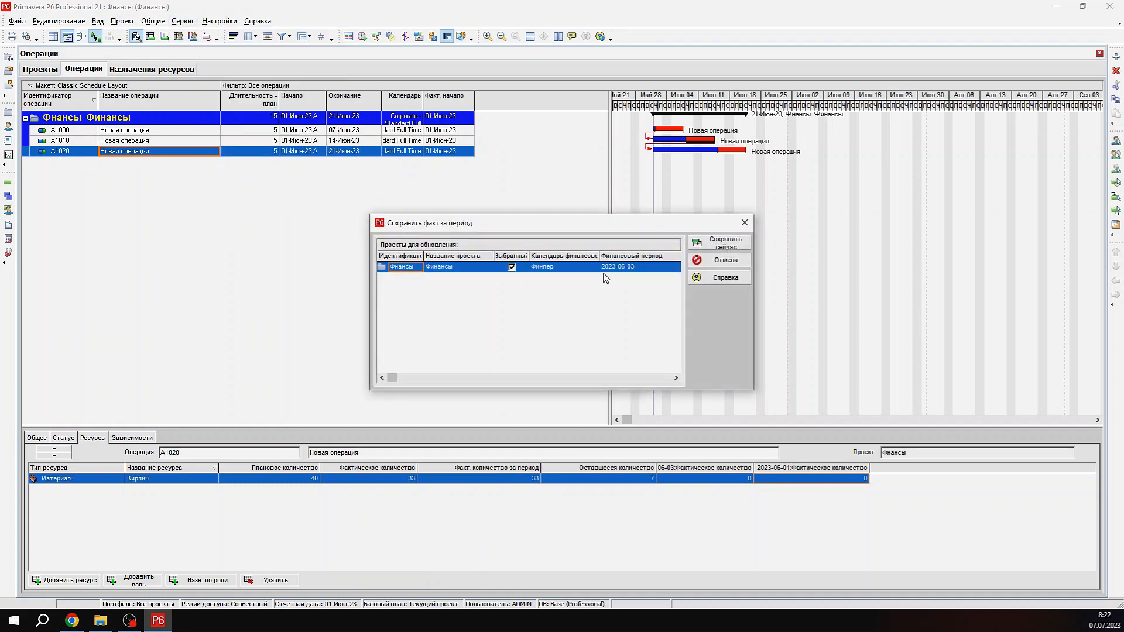
{"action": "left_click", "coordinate": [620, 267]}
{"action": "left_click", "coordinate": [675, 267]}
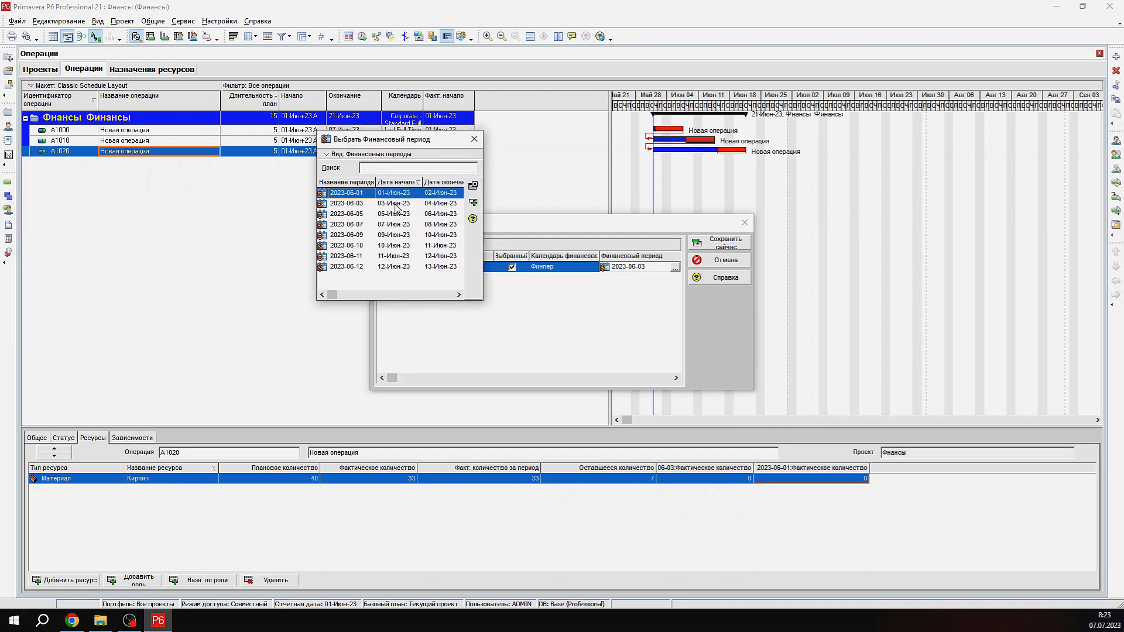
{"action": "double_click", "coordinate": [395, 213]}
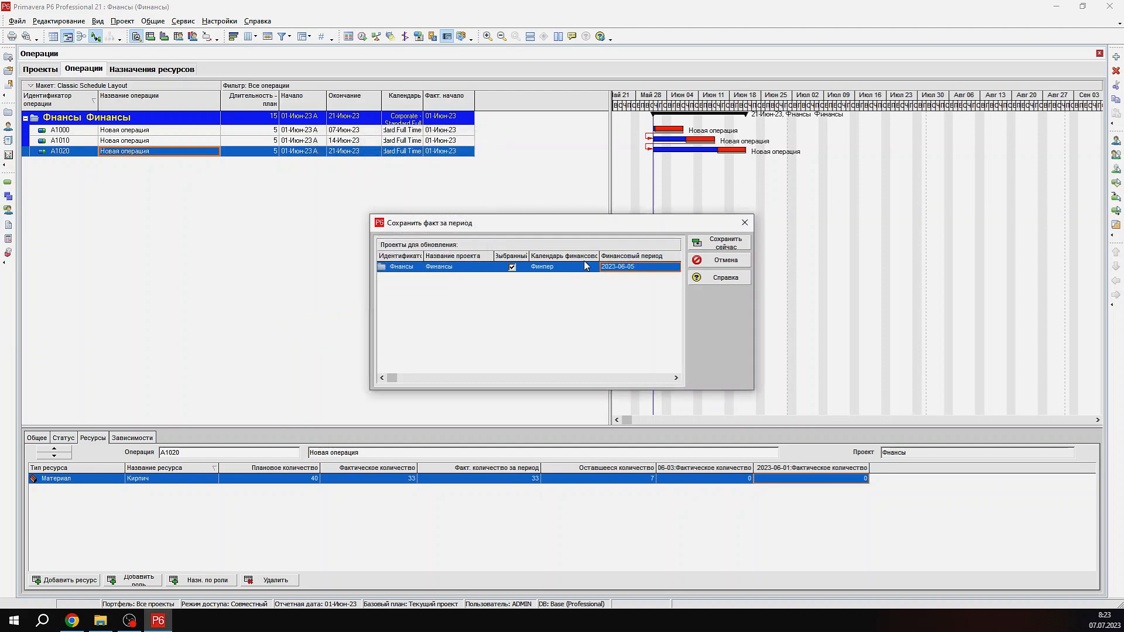
{"action": "left_click", "coordinate": [724, 246]}
{"action": "left_click", "coordinate": [367, 318]}
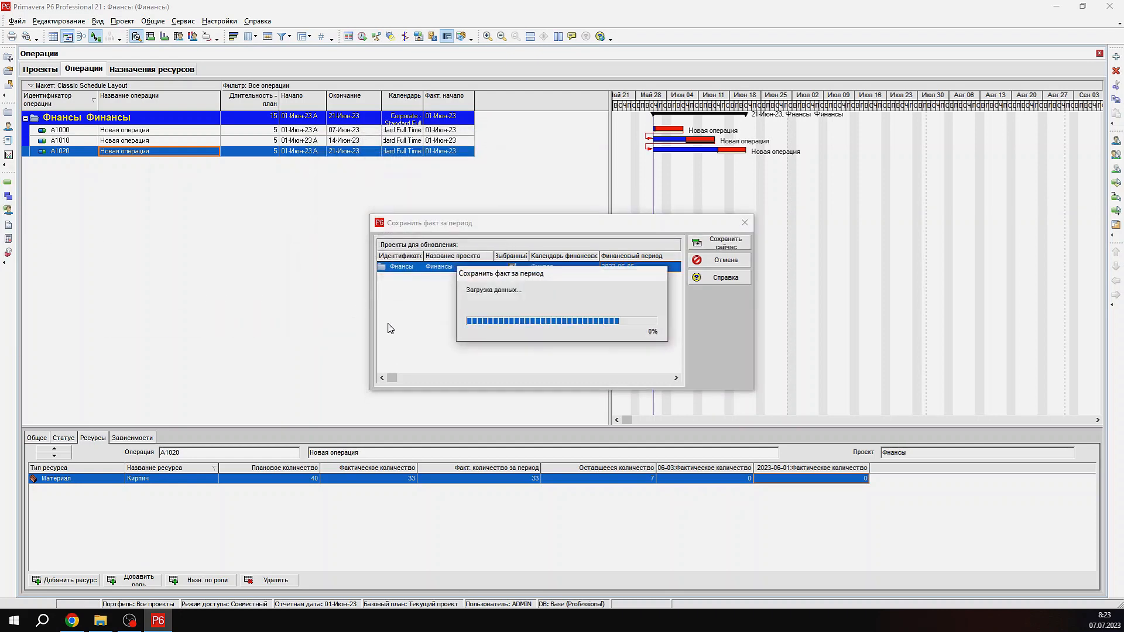
Step: Add the Финпер: 2023-06-05:Фактическое количество column to the resource assignments table and narrow it
{"action": "right_click", "coordinate": [859, 484]}
{"action": "left_click", "coordinate": [883, 470]}
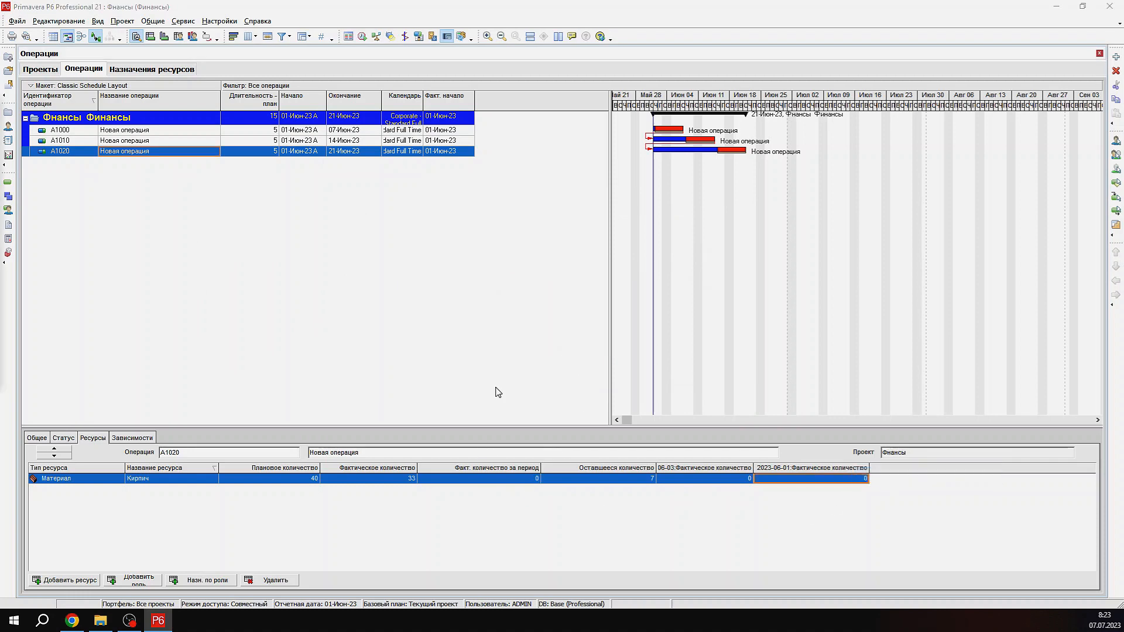
{"action": "left_click", "coordinate": [103, 157]}
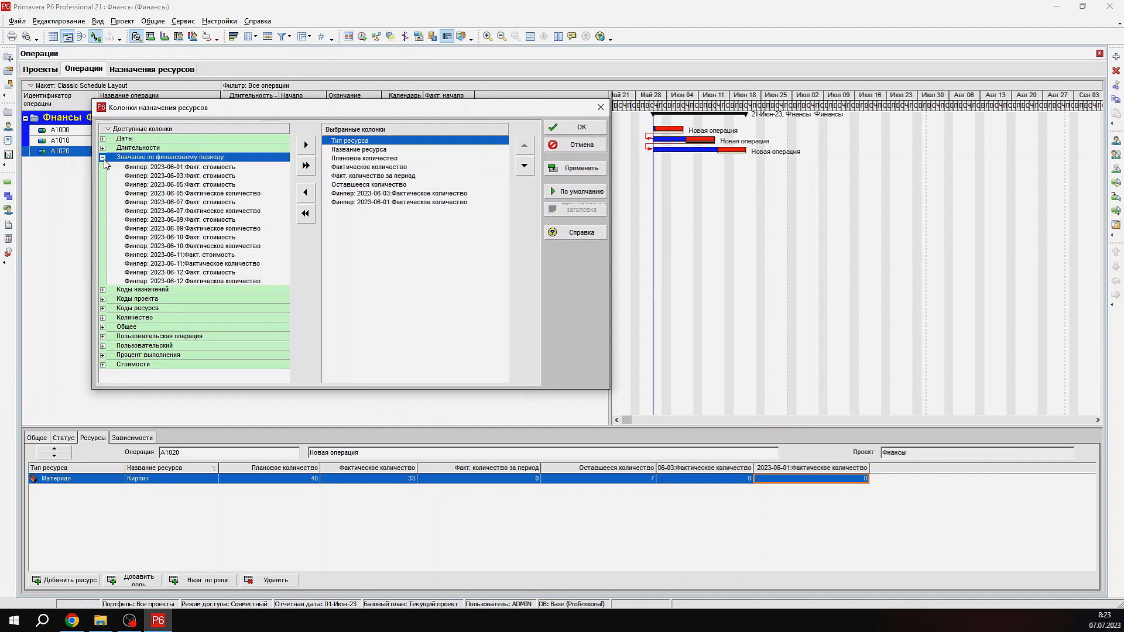
{"action": "left_click", "coordinate": [211, 193]}
{"action": "left_click", "coordinate": [334, 202]}
{"action": "double_click", "coordinate": [248, 194]}
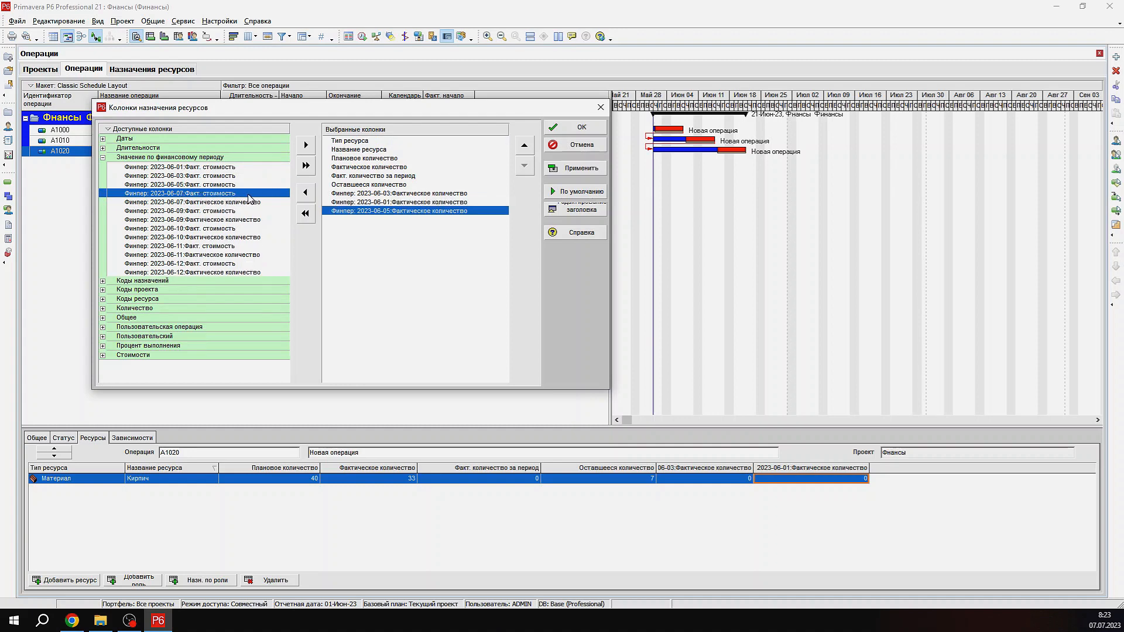
{"action": "left_click", "coordinate": [575, 169]}
{"action": "left_click", "coordinate": [591, 126]}
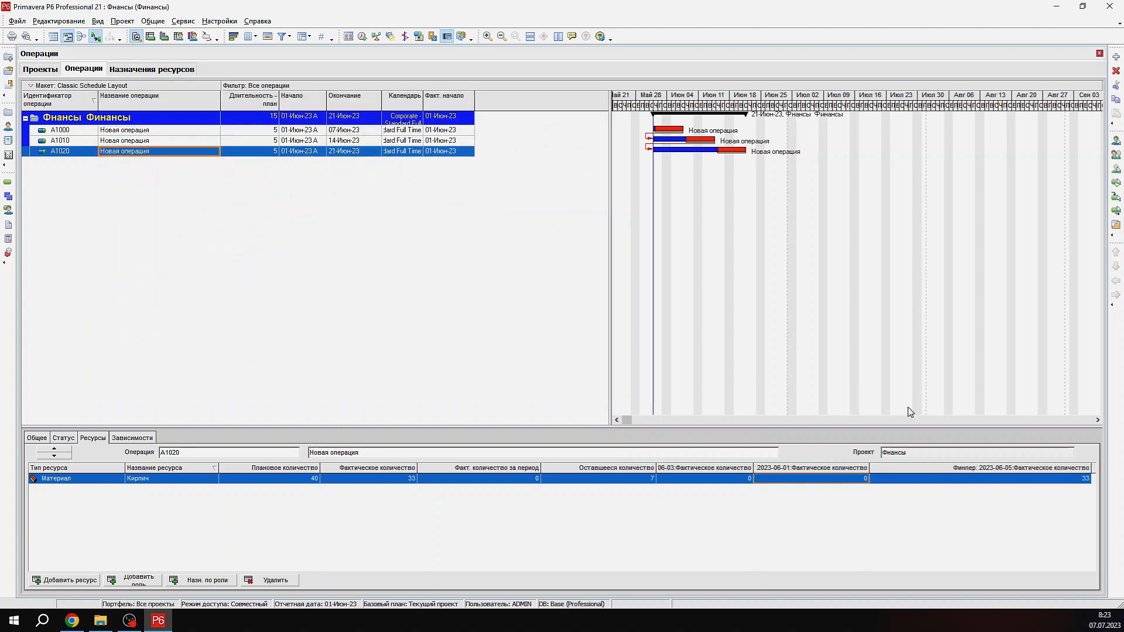
{"action": "left_click_drag", "start_coordinate": [1092, 469], "coordinate": [984, 471]}
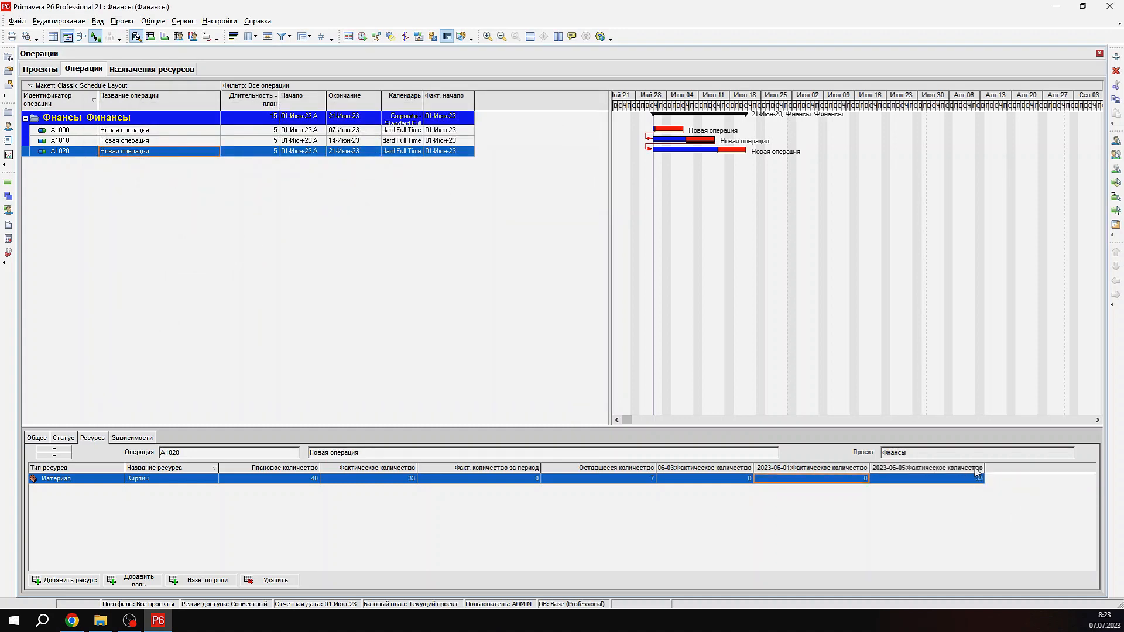